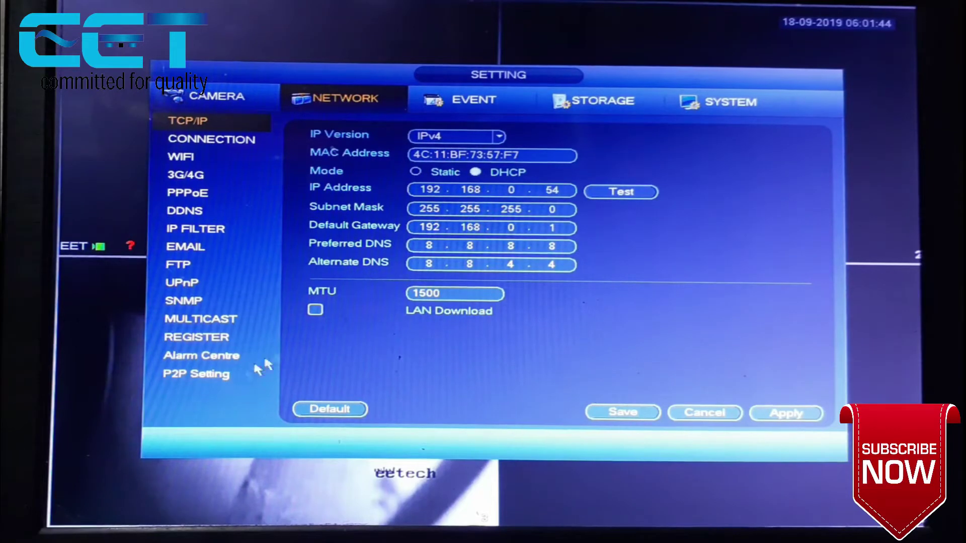
# Step: Check P2P status, then set the DVR to Static with default IP 192.168.1.108 and gateway 192.168.1.1, and save
pyautogui.click(203, 377)
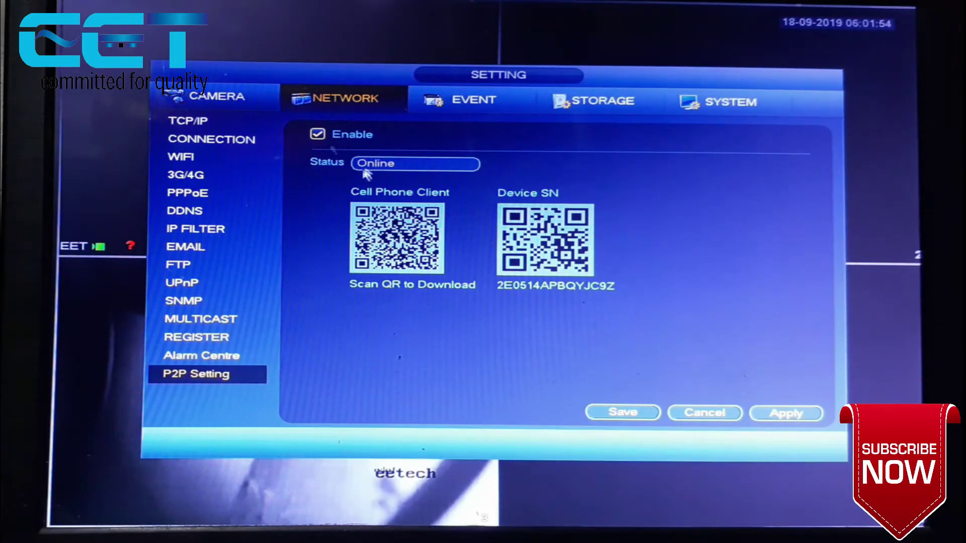
pyautogui.click(228, 119)
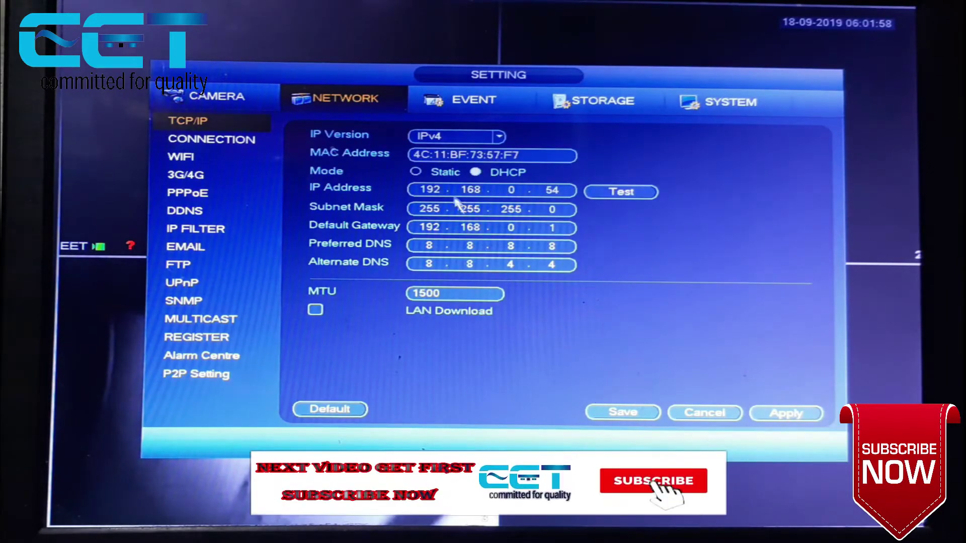
pyautogui.click(417, 172)
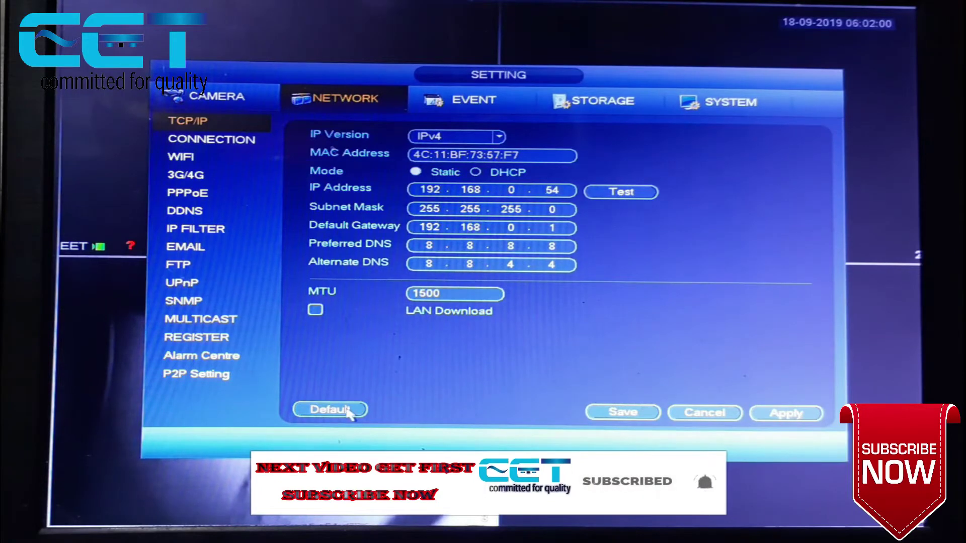
pyautogui.click(328, 408)
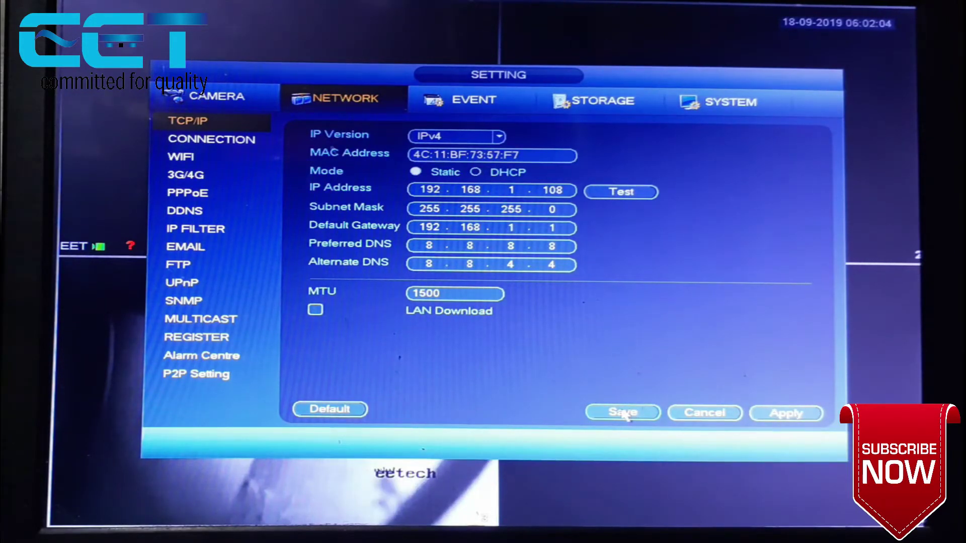
pyautogui.click(625, 414)
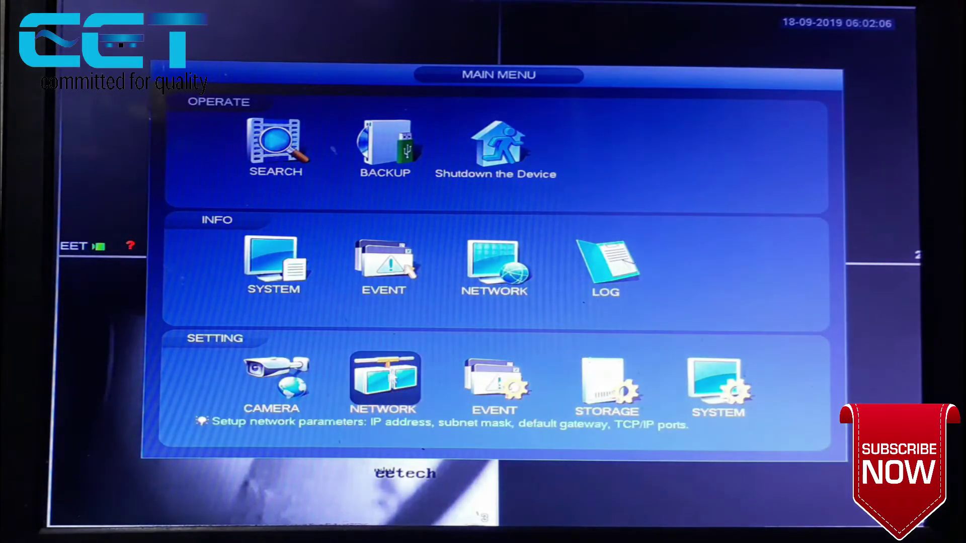
pyautogui.click(366, 377)
# Step: Check P2P status, then switch the DVR address mode back to DHCP and save
pyautogui.click(214, 377)
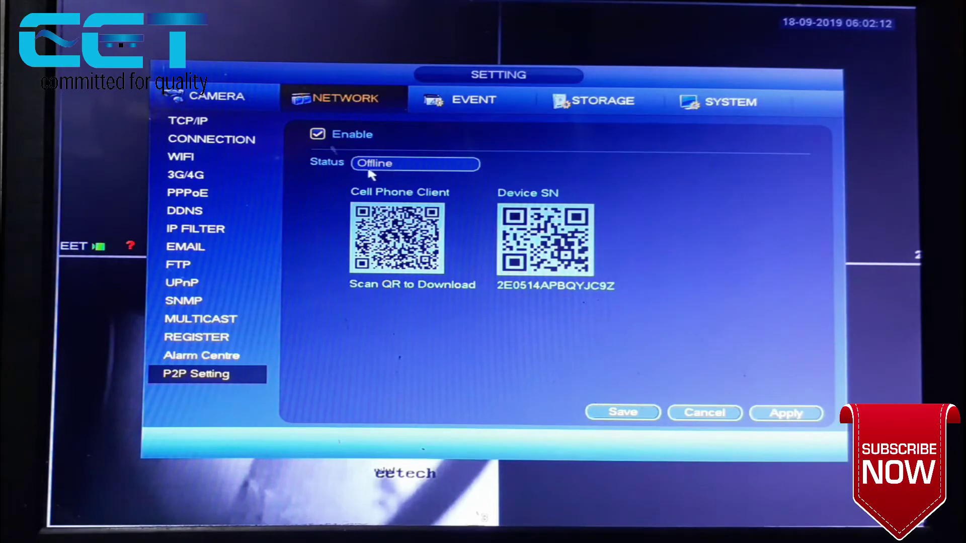
pyautogui.click(217, 120)
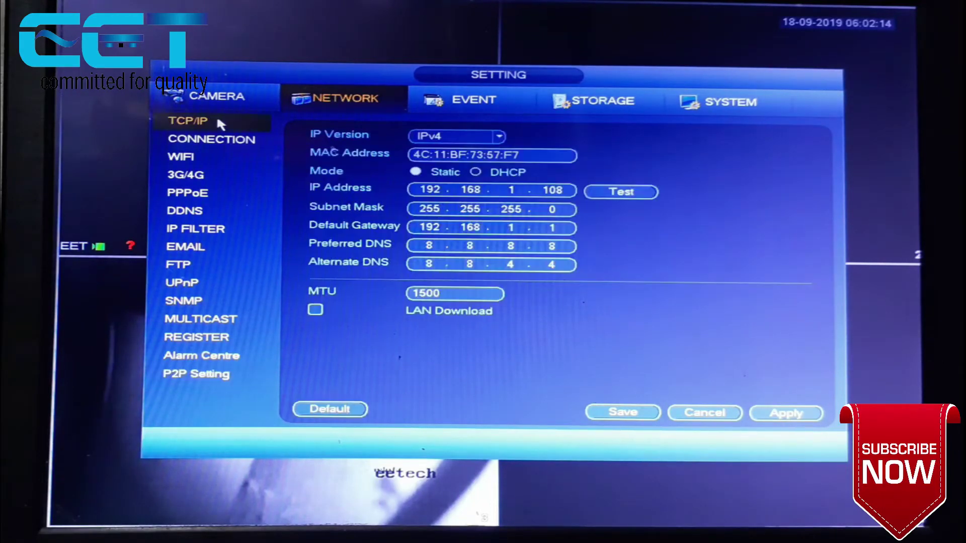
pyautogui.click(476, 172)
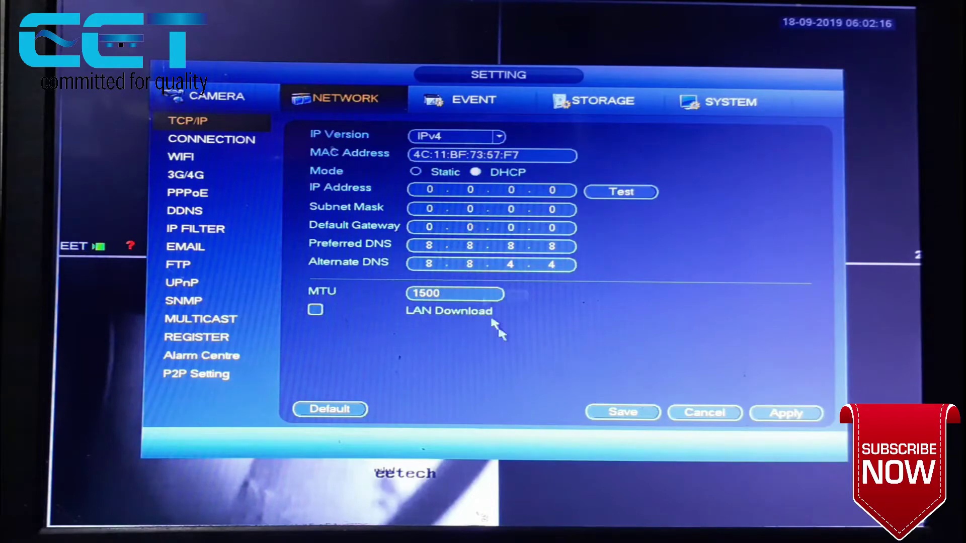
pyautogui.click(636, 413)
# Step: Confirm the DHCP addresses 192.168.0.54 and gateway 192.168.0.1, then recheck P2P status
pyautogui.click(404, 380)
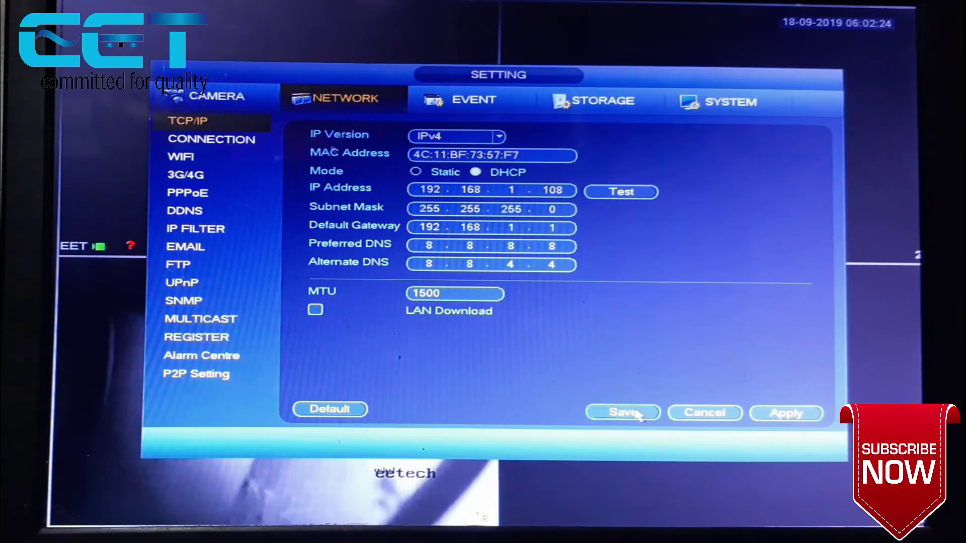
pyautogui.click(637, 415)
pyautogui.click(403, 381)
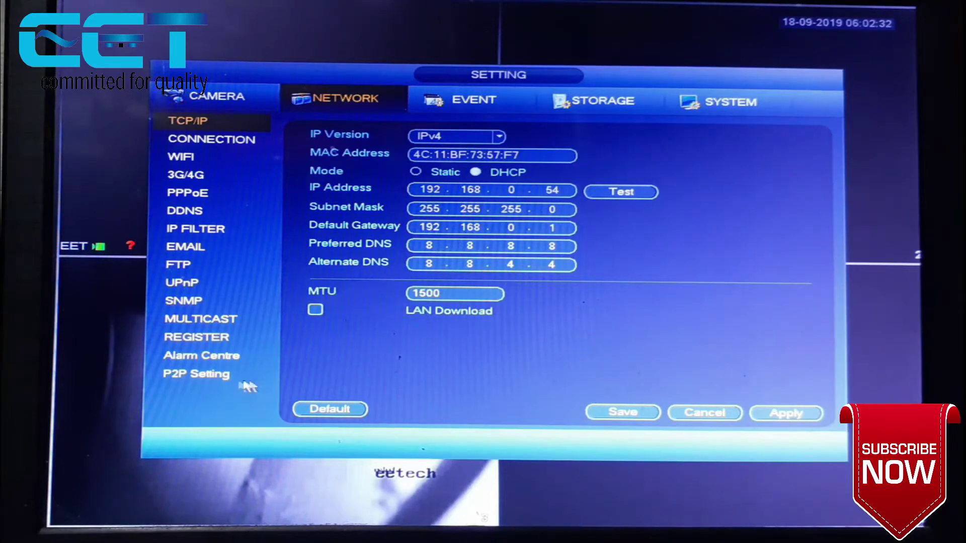
pyautogui.click(214, 378)
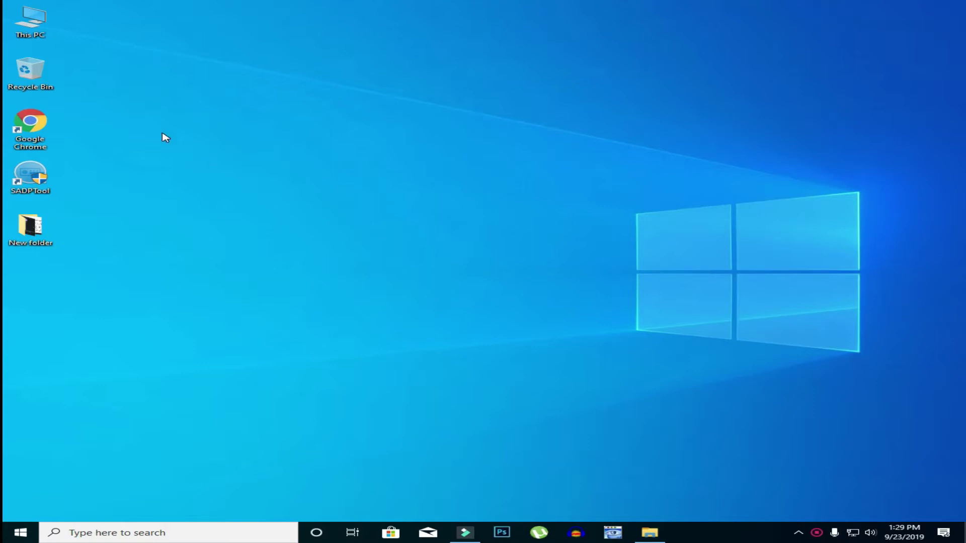
# Step: Launch Chrome maximized and open the Dahua Technology website, dismissing the cookie notice
pyautogui.doubleClick(38, 121)
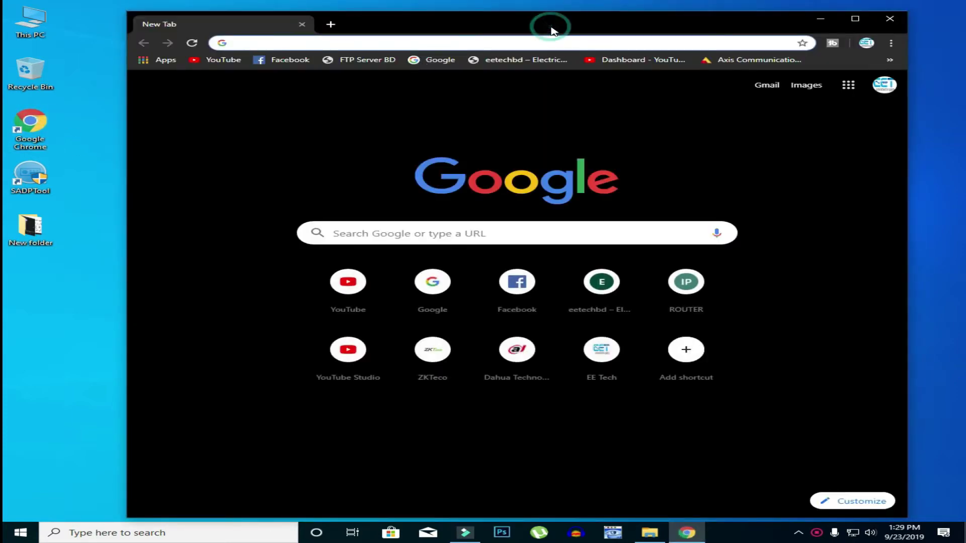
pyautogui.doubleClick(551, 28)
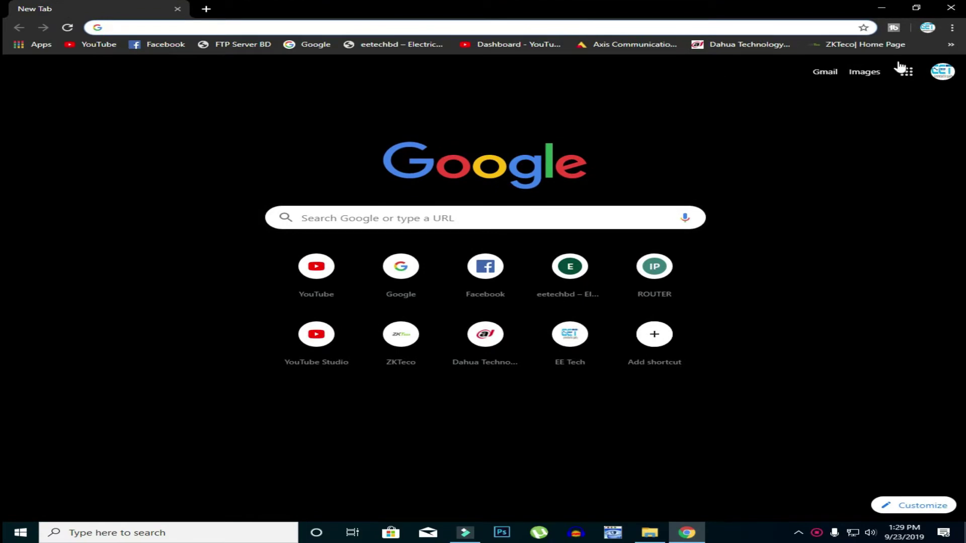
pyautogui.click(754, 43)
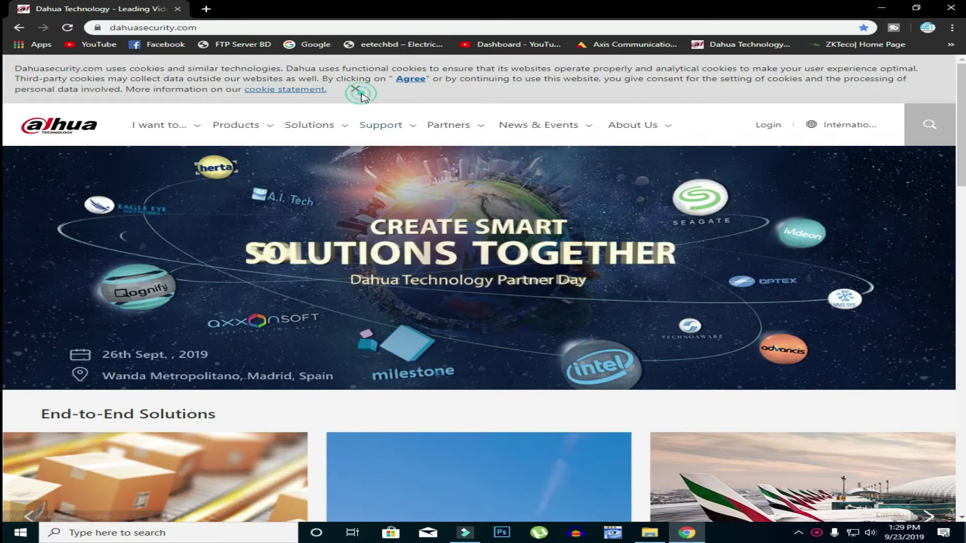
pyautogui.click(358, 91)
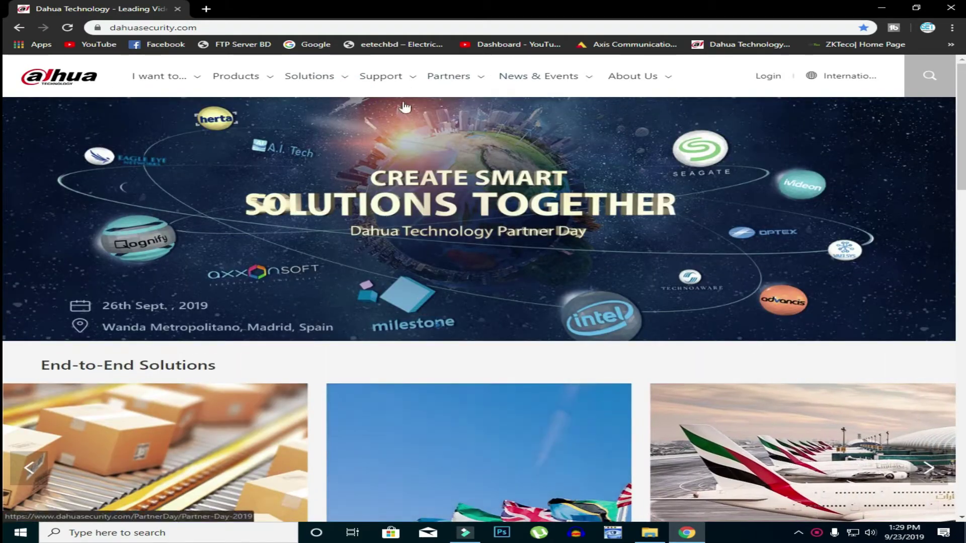
# Step: Open Support > Download Center and browse its Firmwares and Softwares categories
pyautogui.moveTo(381, 83)
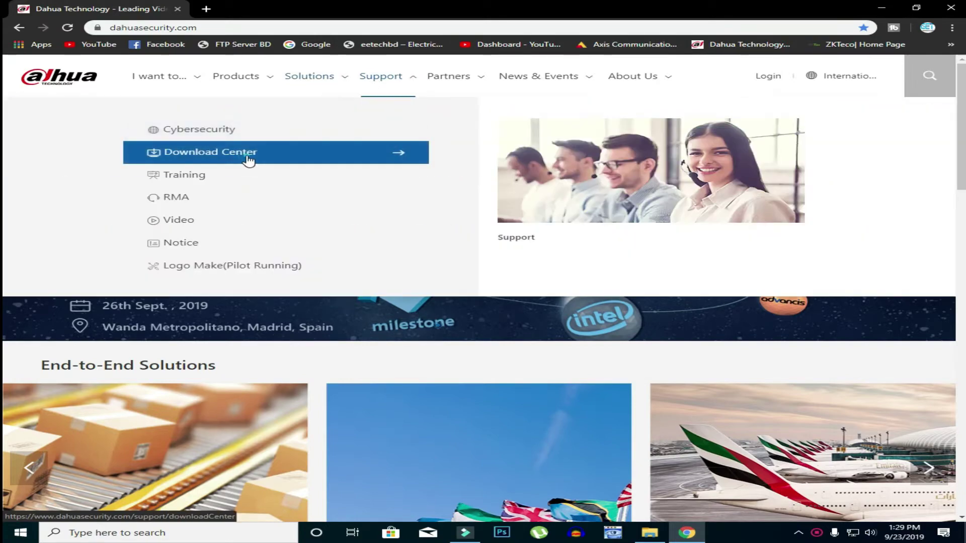
pyautogui.click(249, 157)
pyautogui.scroll(-4, 413, 344)
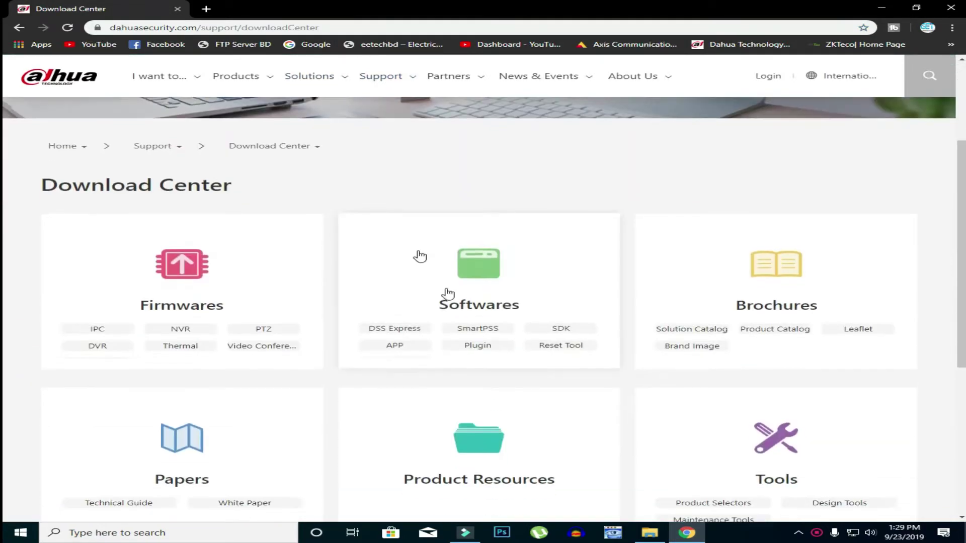
pyautogui.scroll(-1, 193, 296)
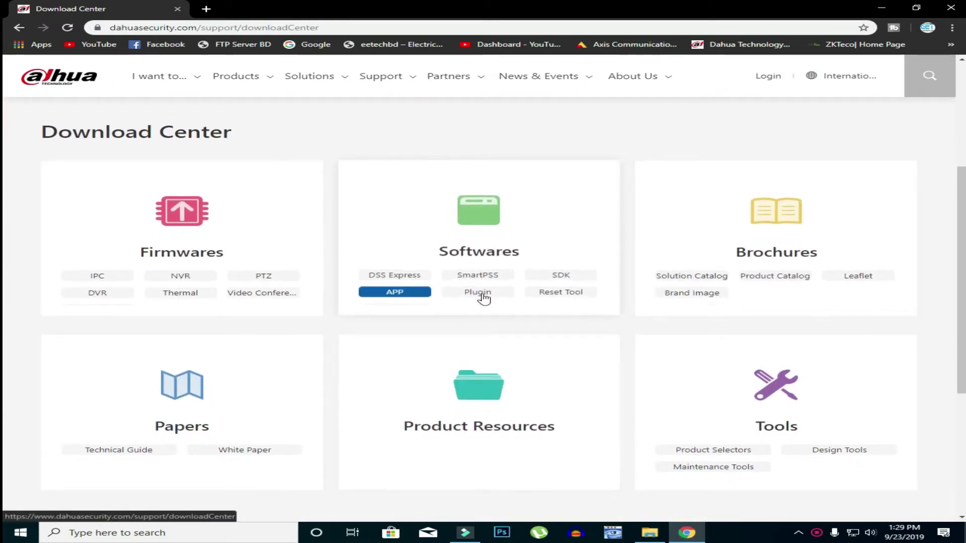
pyautogui.scroll(2, 447, 238)
pyautogui.scroll(4, 550, 335)
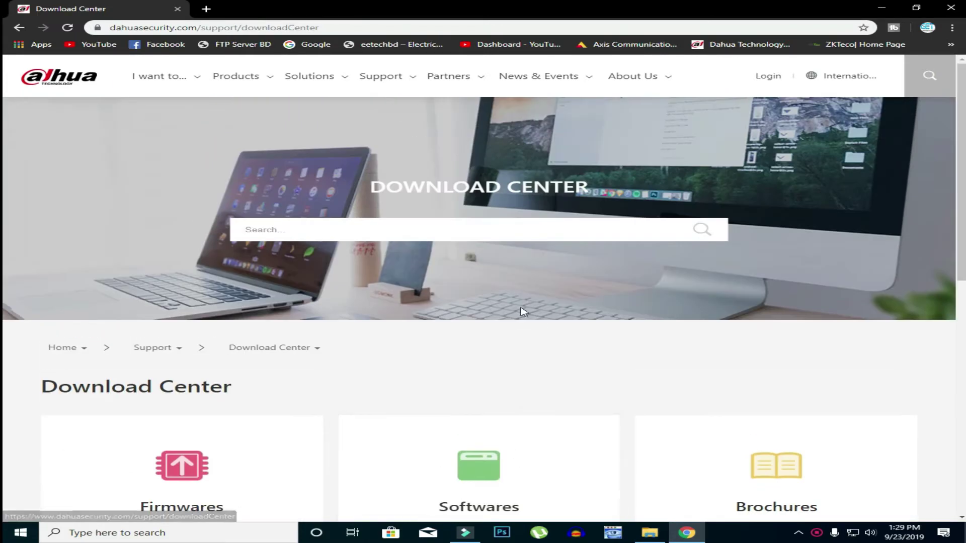
pyautogui.scroll(-5, 519, 390)
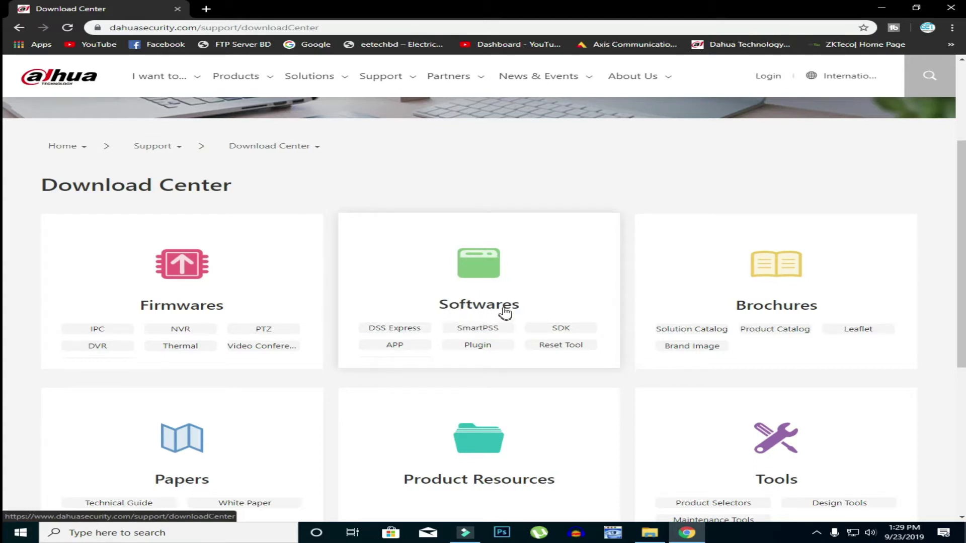
# Step: Open the SmartPSS software list and download the Win32 release
pyautogui.click(476, 327)
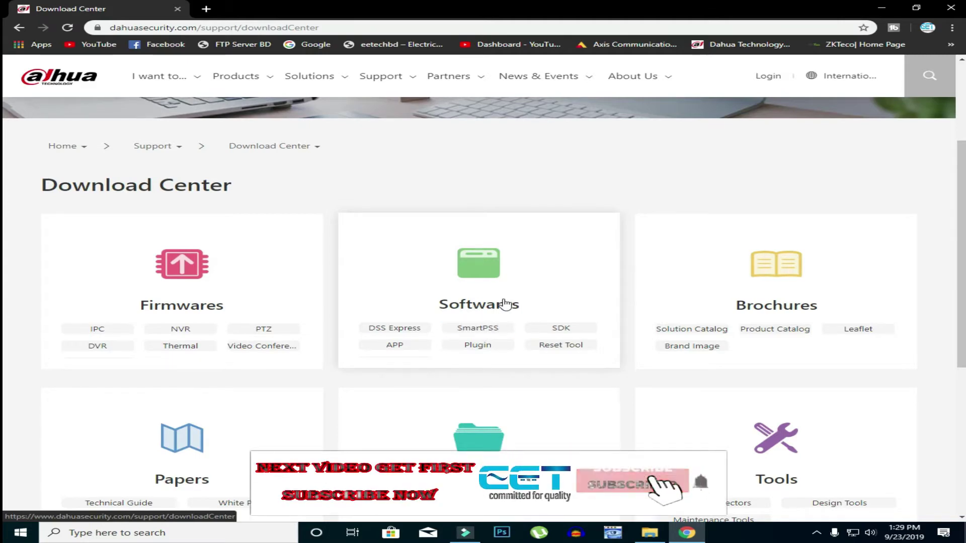
pyautogui.click(483, 329)
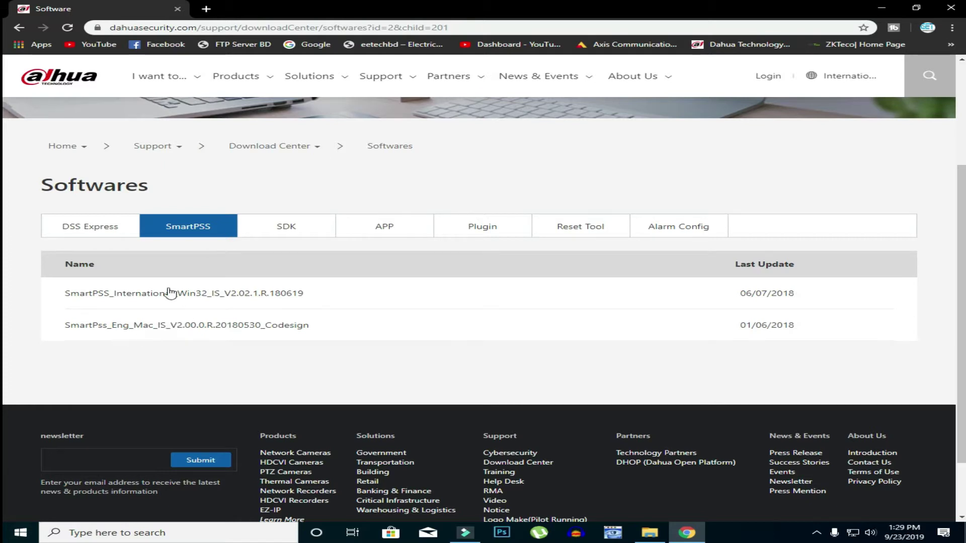
pyautogui.click(226, 293)
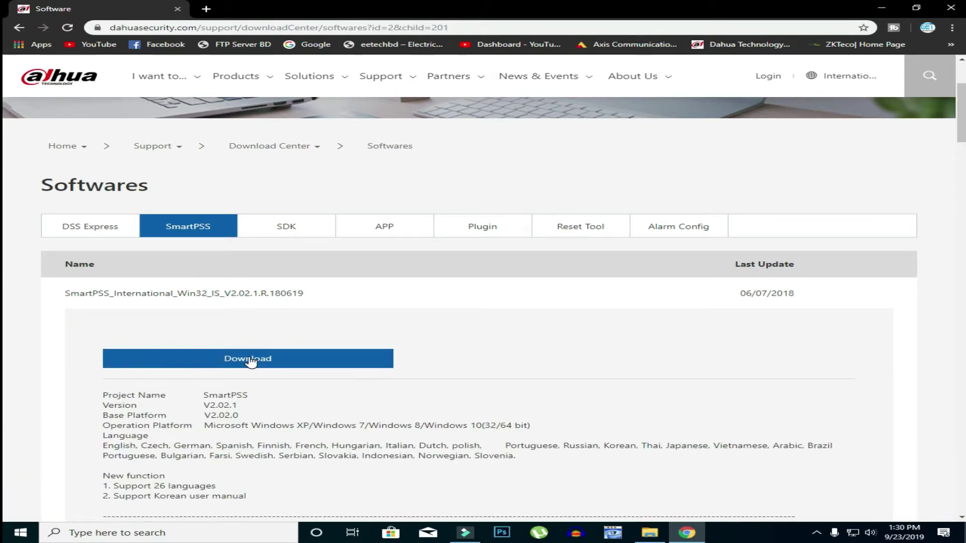
# Step: Show the downloaded DH_SmartPSS zip in its Downloads folder from Chrome's downloads page
pyautogui.click(206, 8)
pyautogui.click(952, 28)
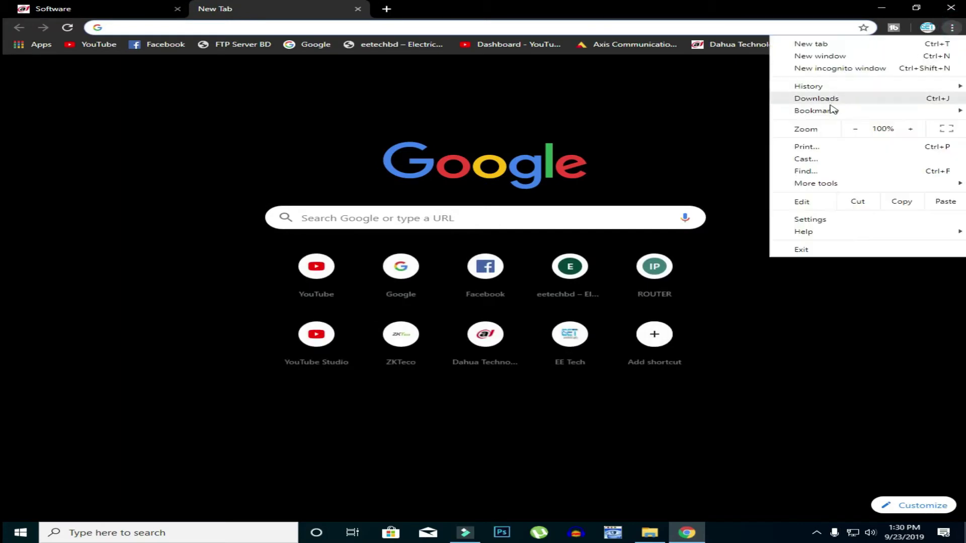
pyautogui.click(829, 103)
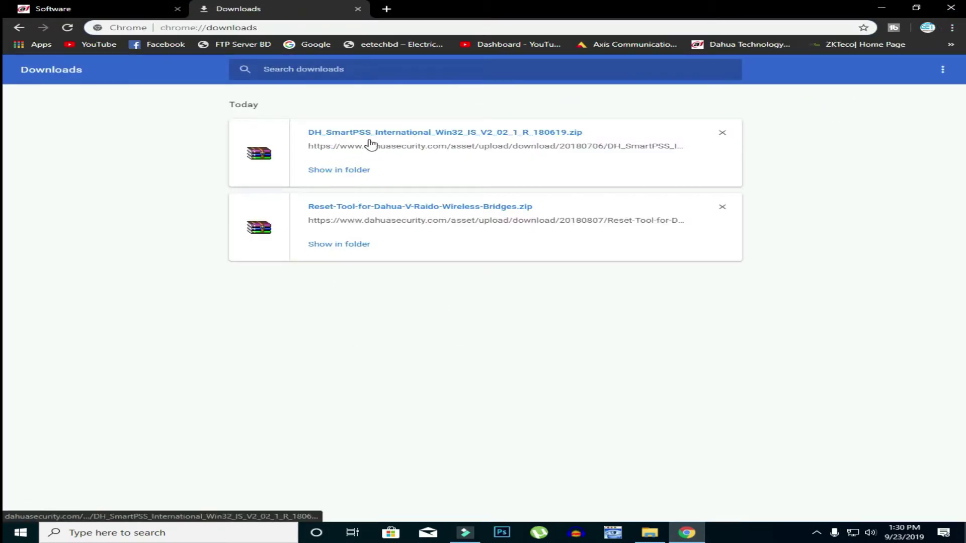
pyautogui.click(70, 6)
pyautogui.scroll(-2, 302, 352)
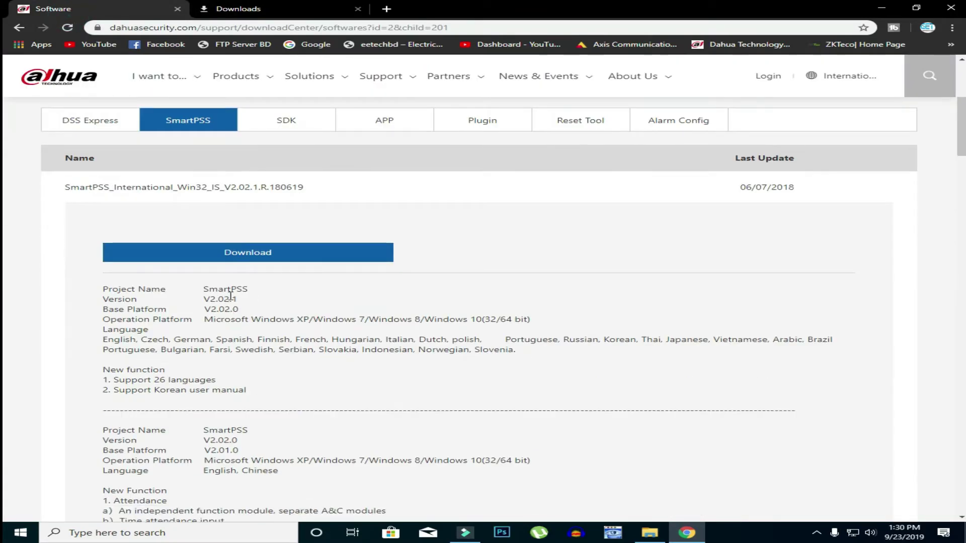
pyautogui.click(317, 9)
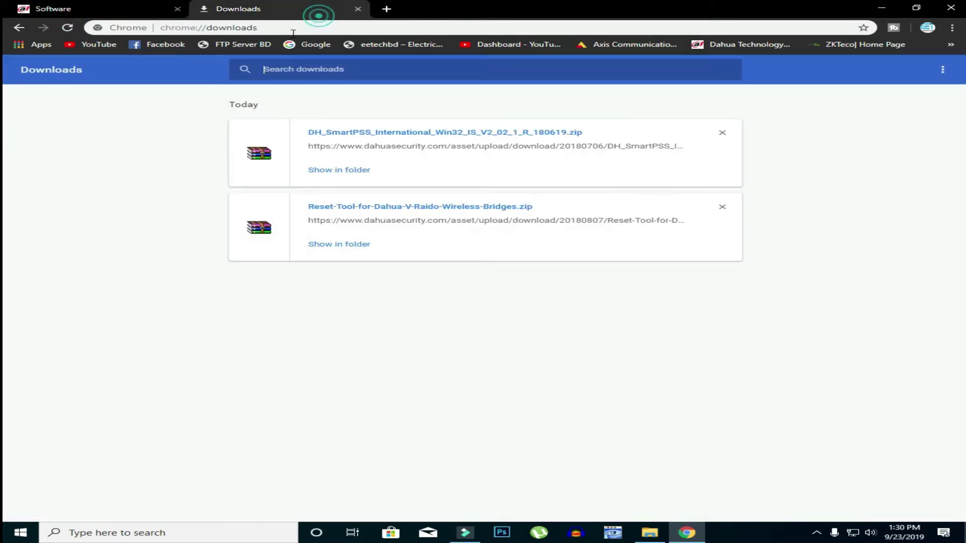
pyautogui.click(358, 170)
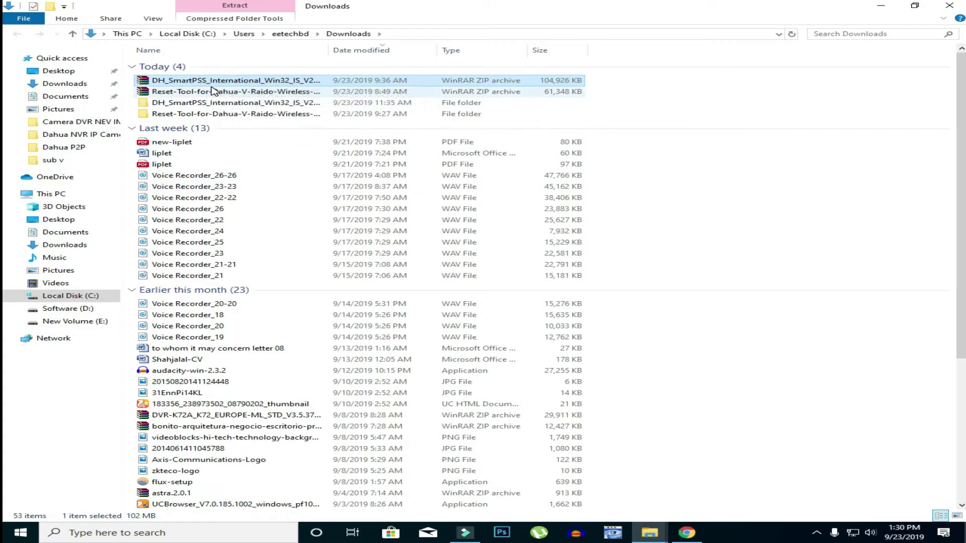
# Step: Launch the SmartPSS installer from the extracted folder, then minimize File Explorer and Chrome
pyautogui.doubleClick(219, 103)
pyautogui.doubleClick(232, 66)
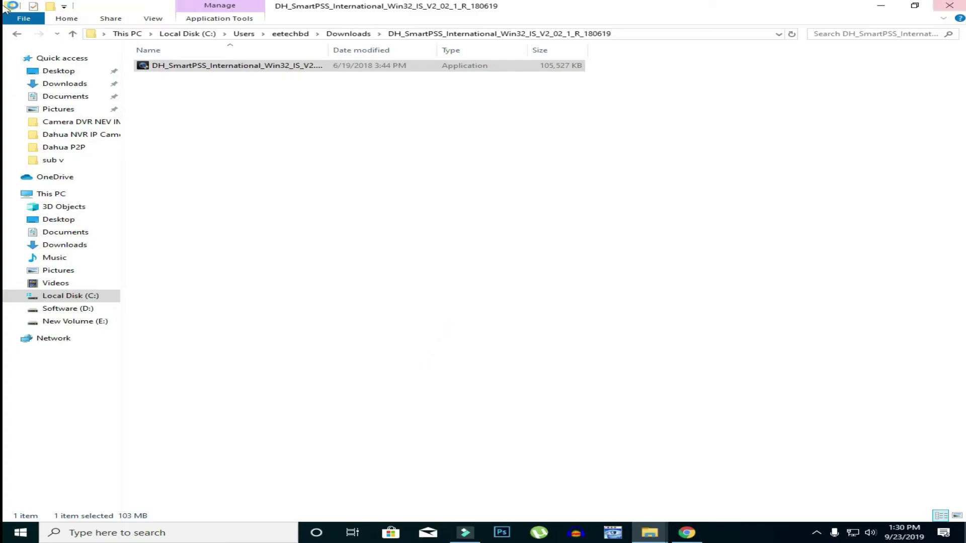
pyautogui.click(881, 6)
pyautogui.click(880, 7)
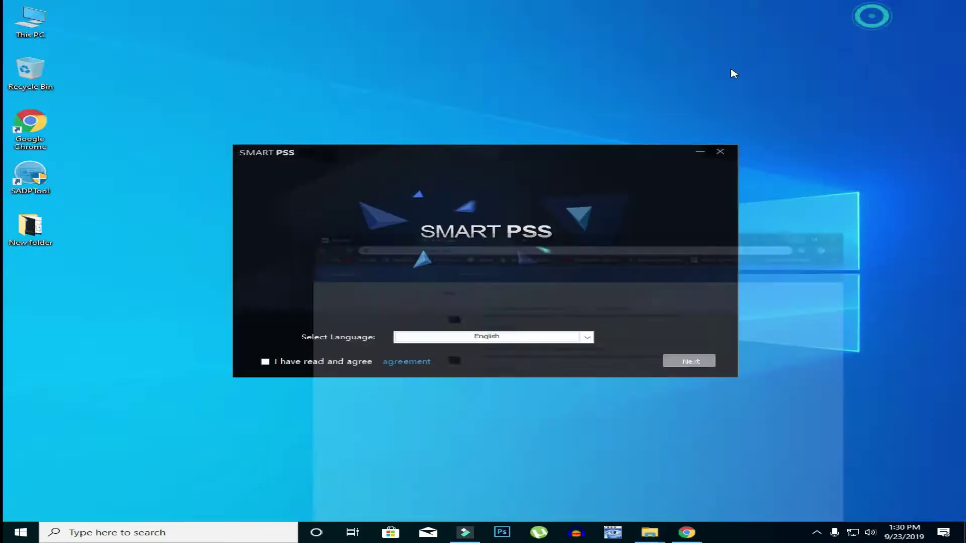
# Step: Accept the licence and install SmartPSS plus Storage Service to the default Program Files (x86) path
pyautogui.click(270, 362)
pyautogui.click(702, 364)
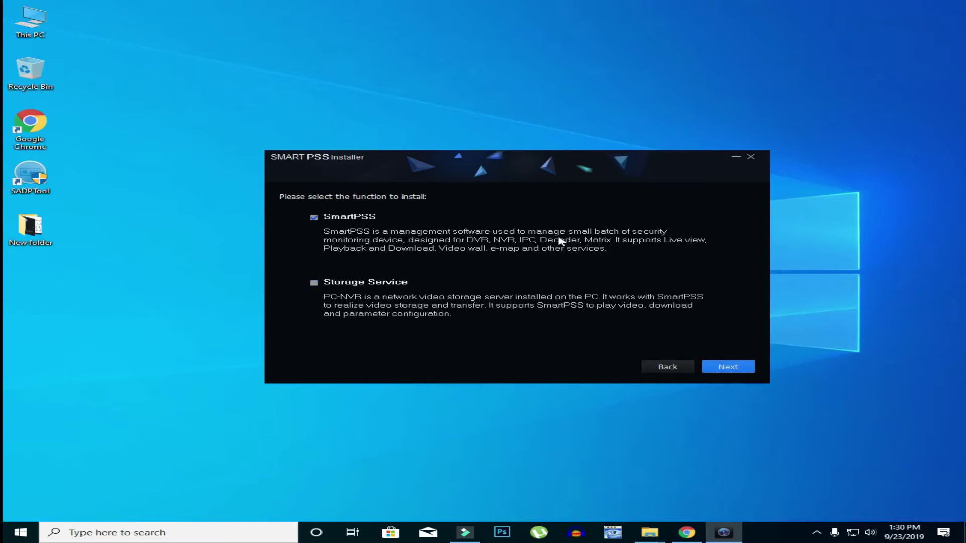
pyautogui.click(314, 282)
pyautogui.click(732, 367)
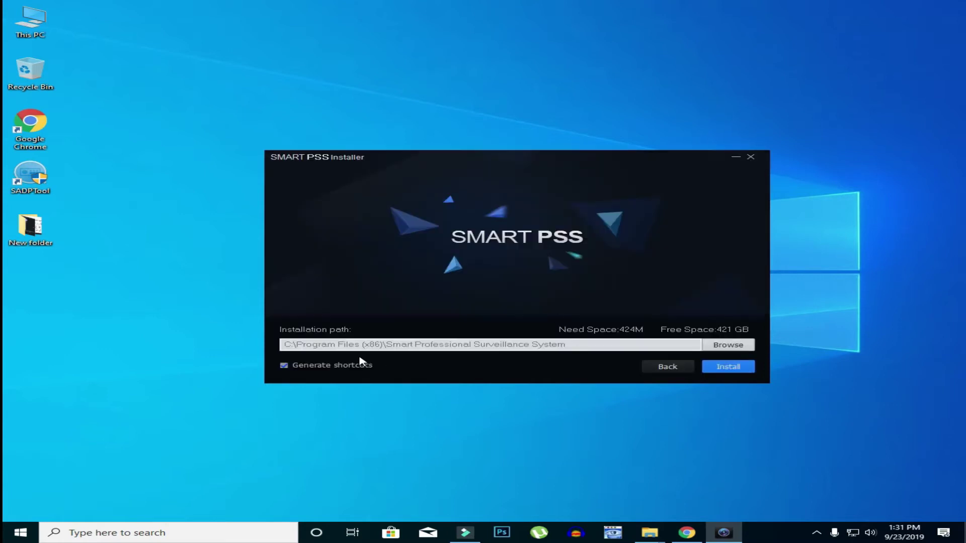
pyautogui.click(732, 367)
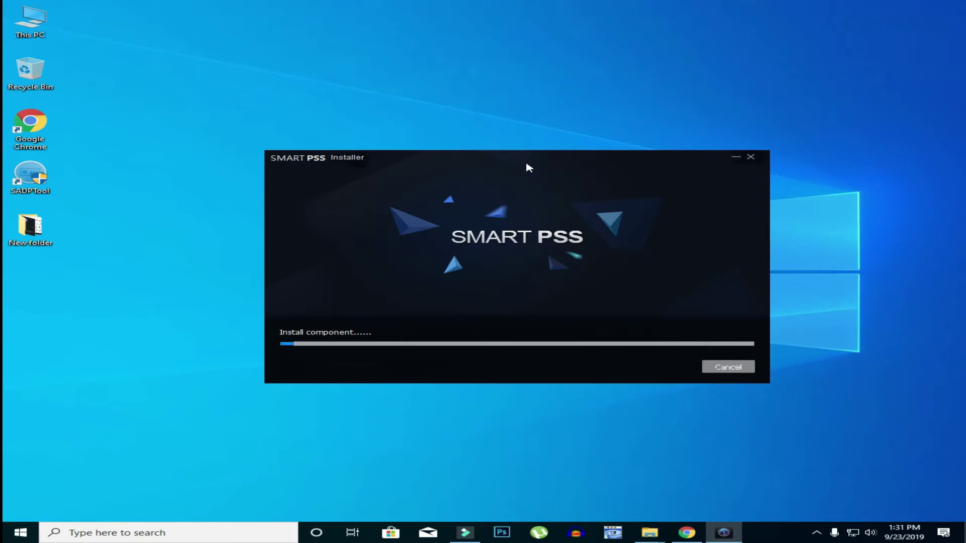
pyautogui.moveTo(523, 166); pyautogui.dragTo(494, 88)
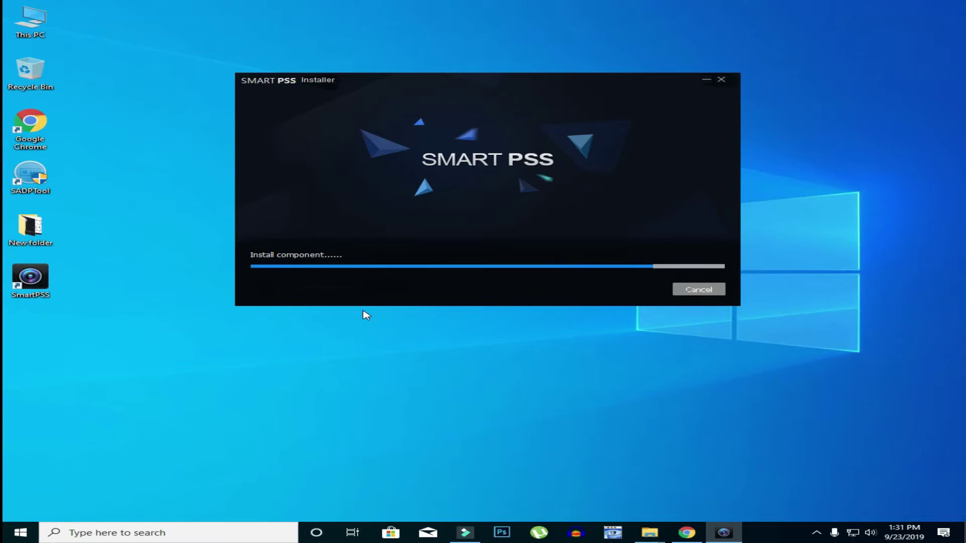
pyautogui.click(692, 279)
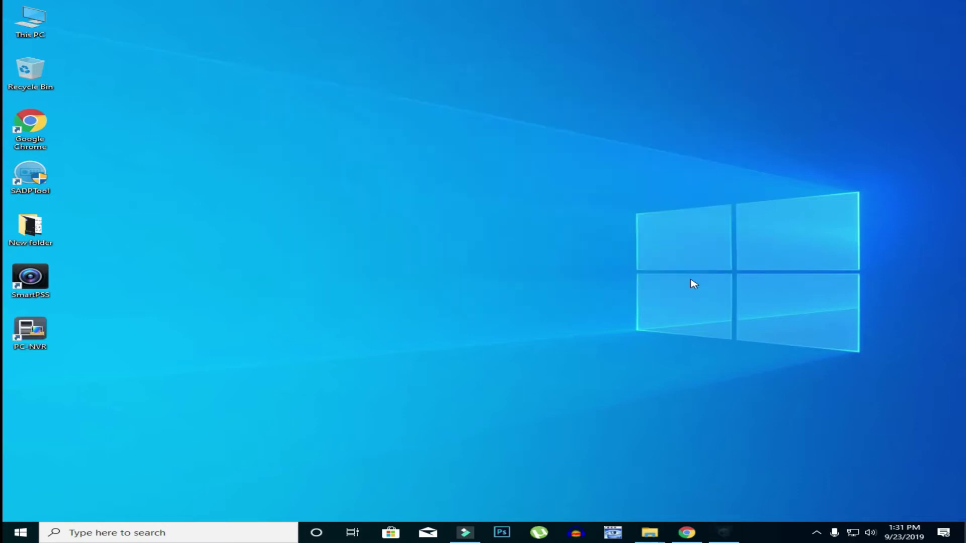
# Step: Launch SmartPSS, enter and confirm the admin password, and enable Auto Login after Registration
pyautogui.rightClick(303, 159)
pyautogui.rightClick(269, 122)
pyautogui.click(38, 269)
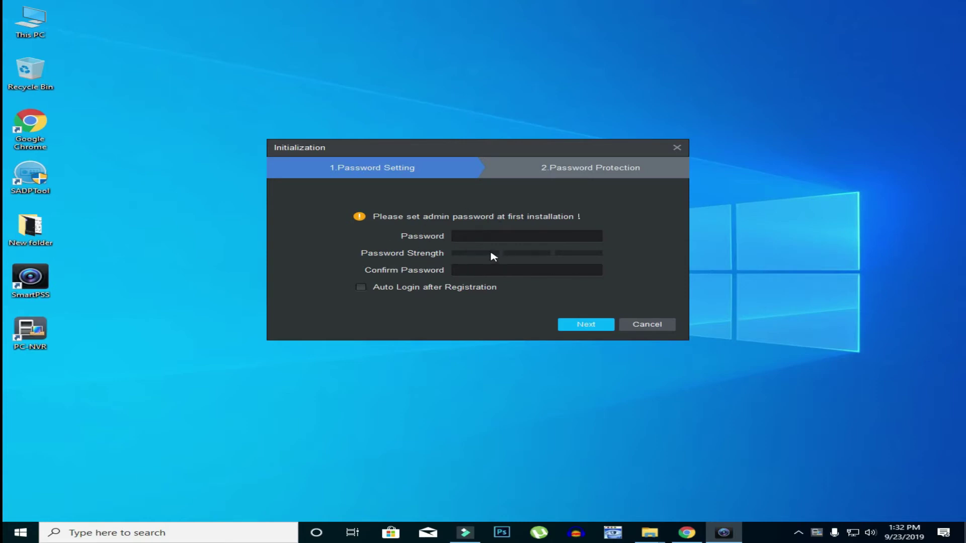
pyautogui.click(494, 234)
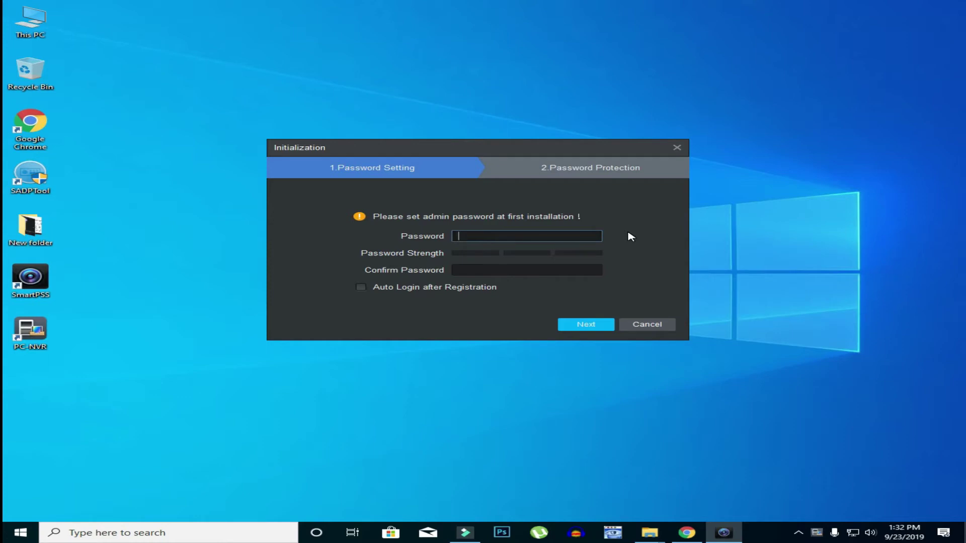
pyautogui.write('••••••••')
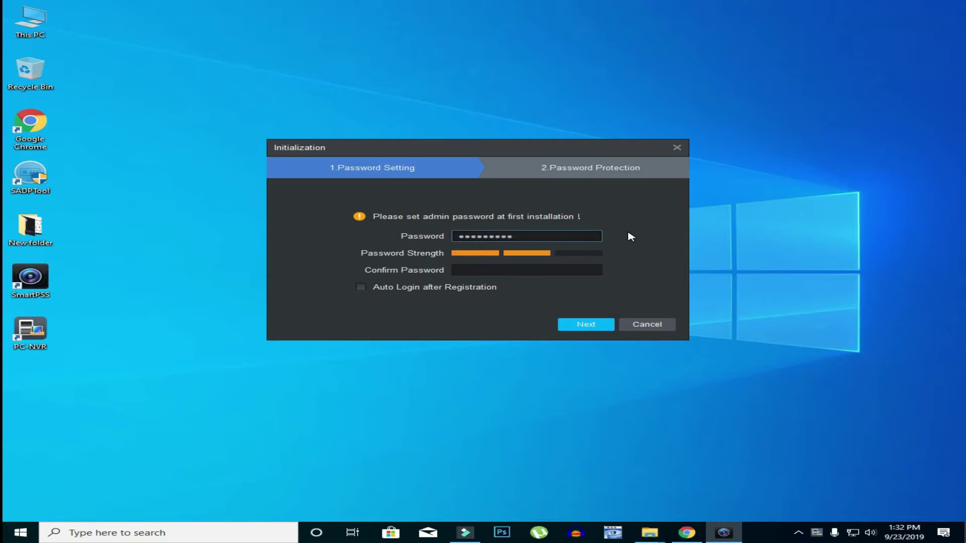
pyautogui.click(543, 270)
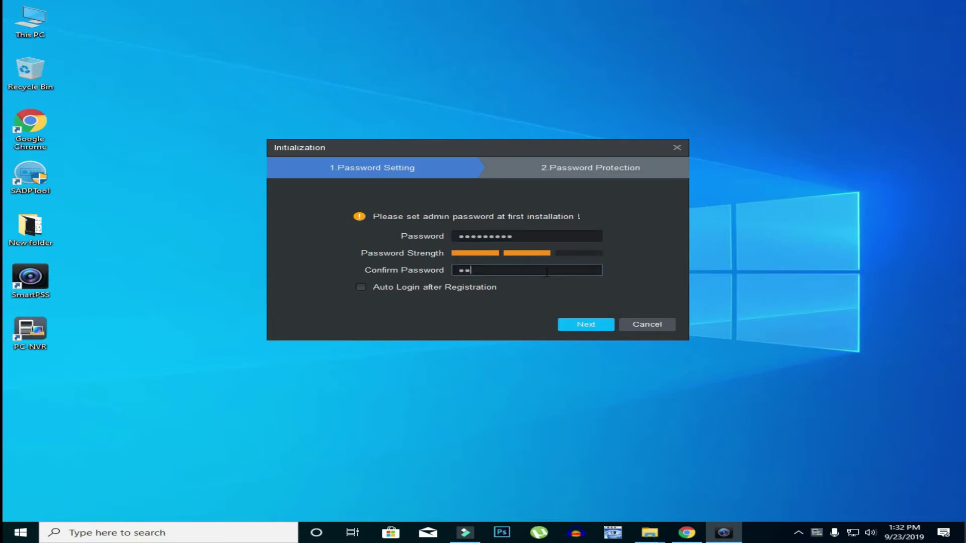
pyautogui.write('•••••••••')
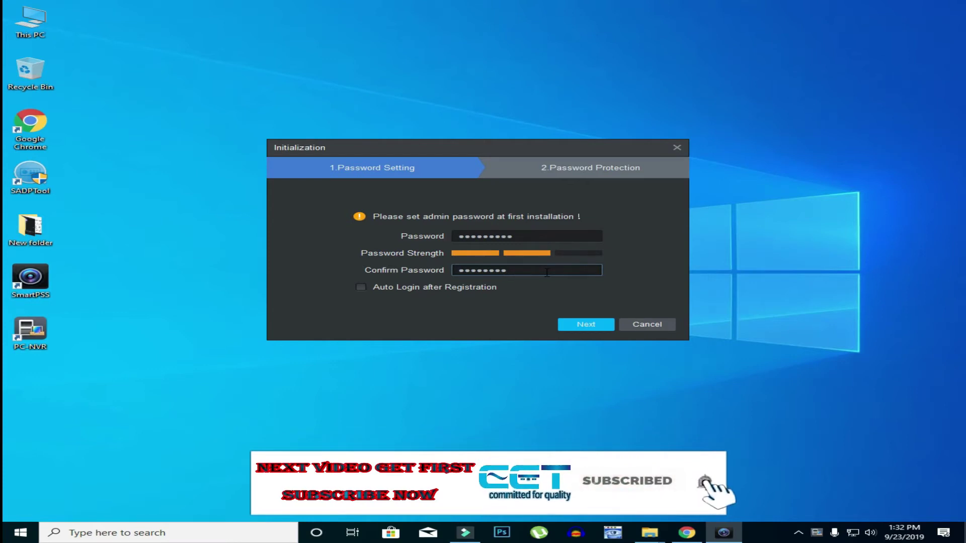
pyautogui.click(384, 285)
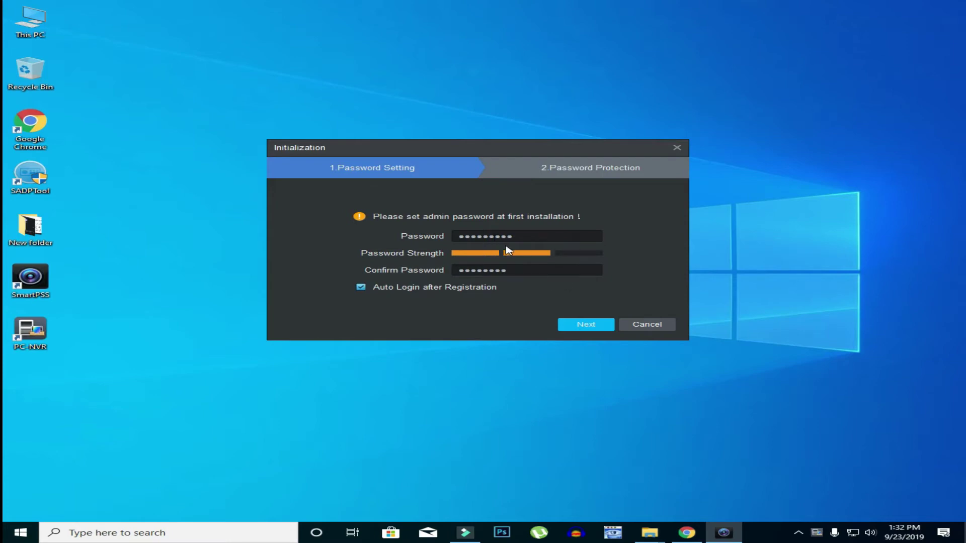
pyautogui.click(559, 270)
# Step: Answer the first security question and set question 2 to the first pet question
pyautogui.click(584, 325)
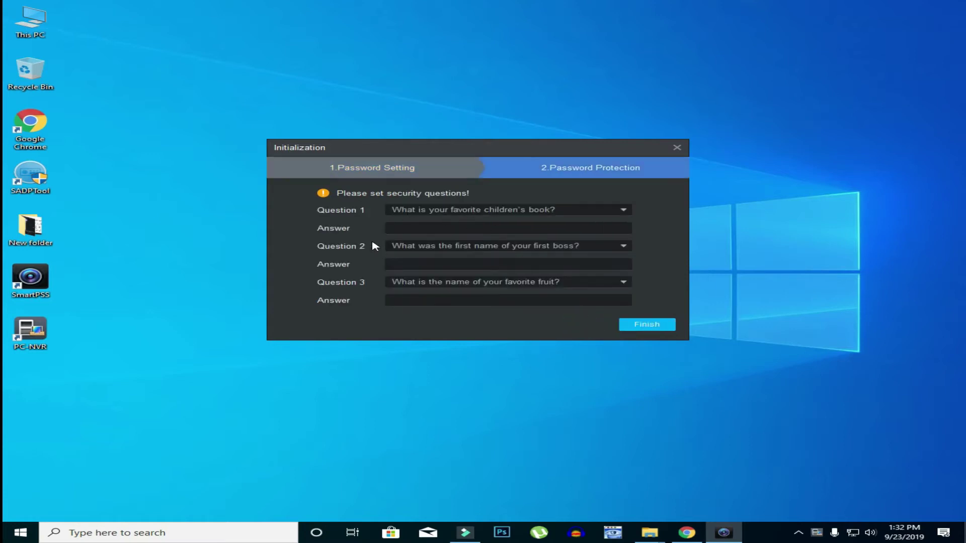
pyautogui.click(538, 224)
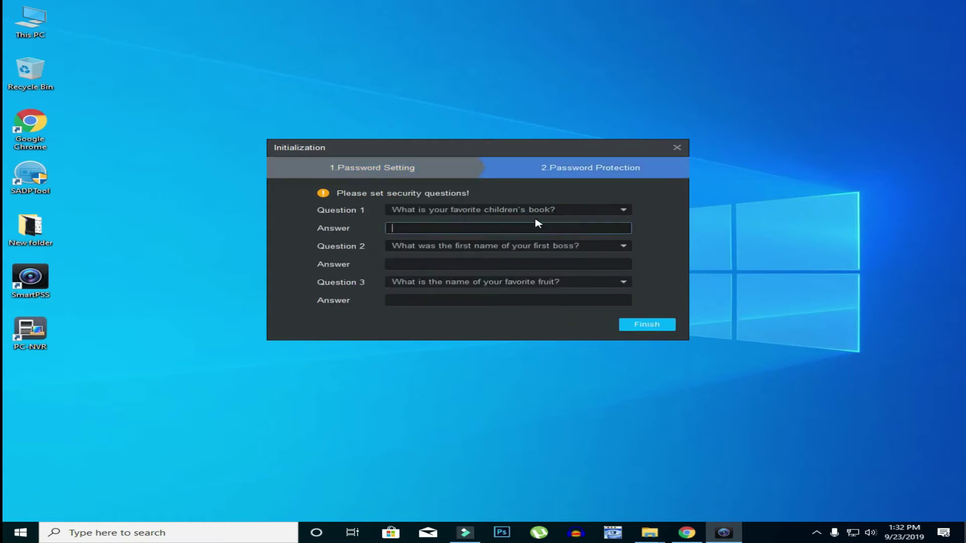
pyautogui.write('Quran')
pyautogui.click(599, 247)
pyautogui.click(601, 247)
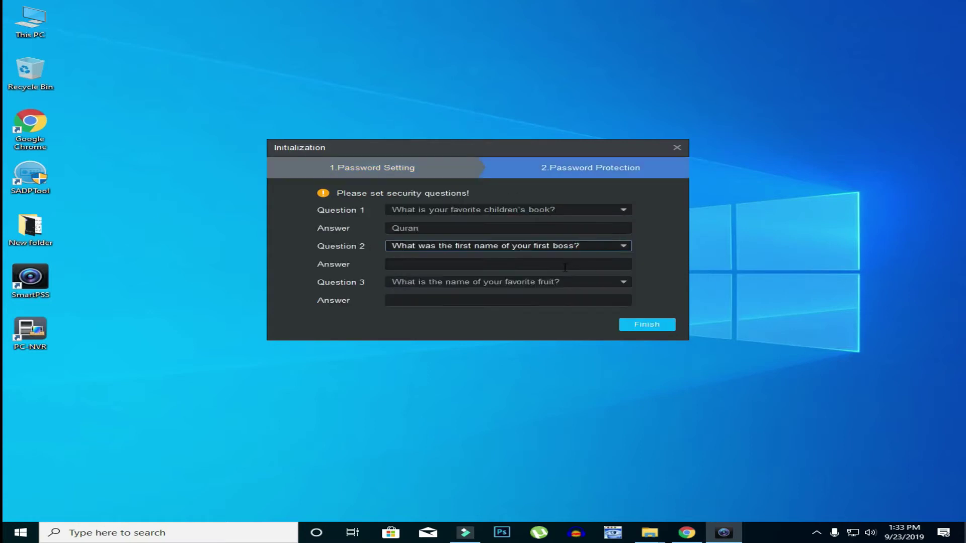
pyautogui.click(584, 250)
pyautogui.scroll(1, 583, 252)
pyautogui.click(558, 272)
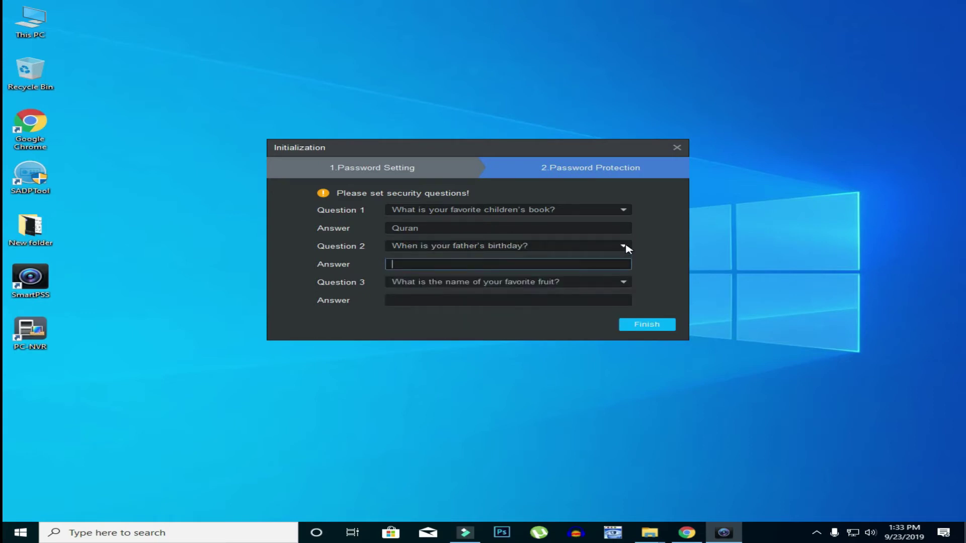
pyautogui.click(624, 246)
pyautogui.click(587, 282)
# Step: Answer question 2, set question 3 to the first-time-at-work question, answer it, and finish
pyautogui.click(582, 264)
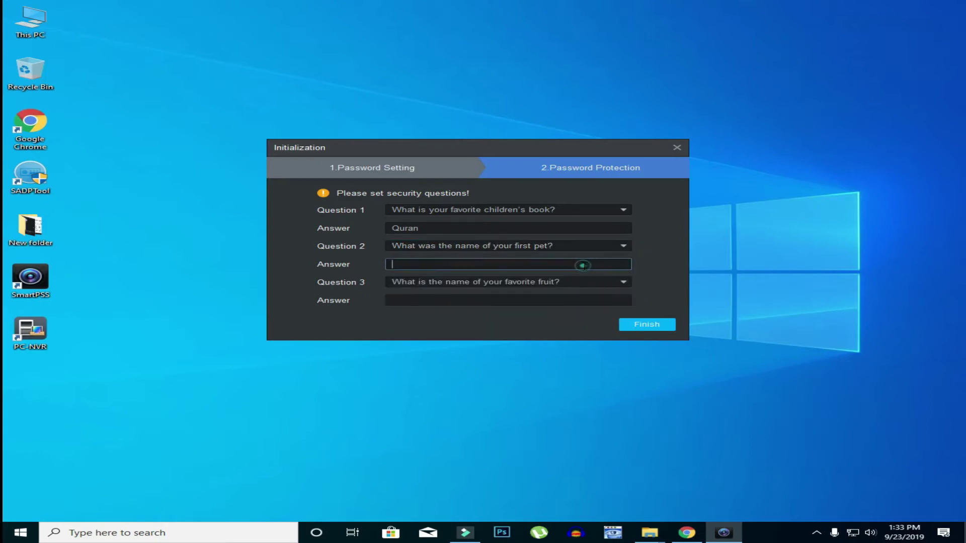
pyautogui.write('Hasan')
pyautogui.click(579, 282)
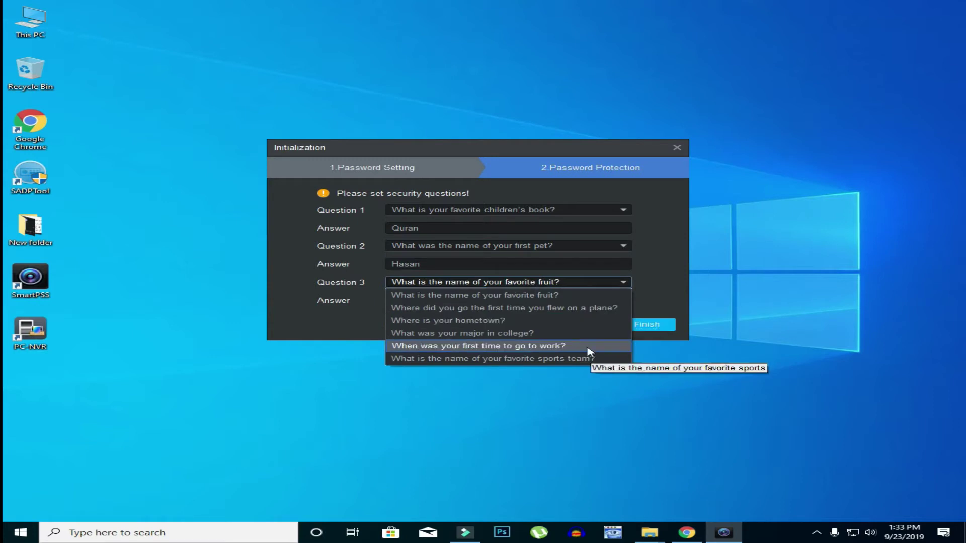
pyautogui.click(563, 346)
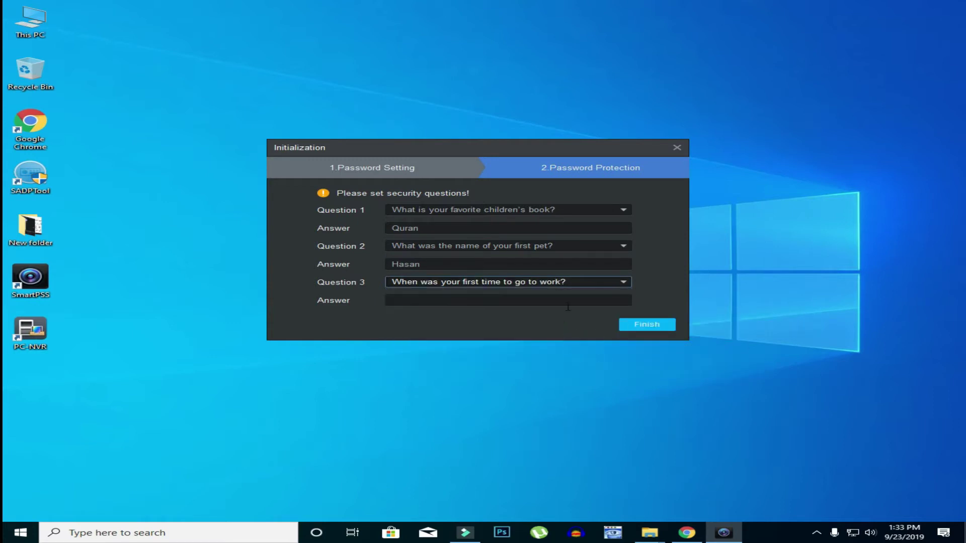
pyautogui.click(568, 302)
pyautogui.write('eet')
pyautogui.click(665, 326)
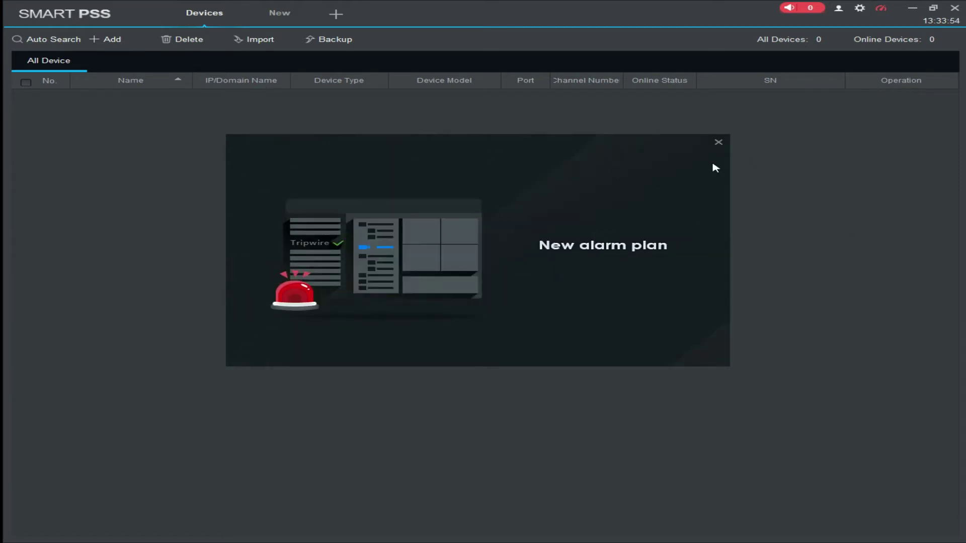
# Step: Dismiss the what's-new introduction, view the function overview, and return to the Devices list
pyautogui.click(719, 142)
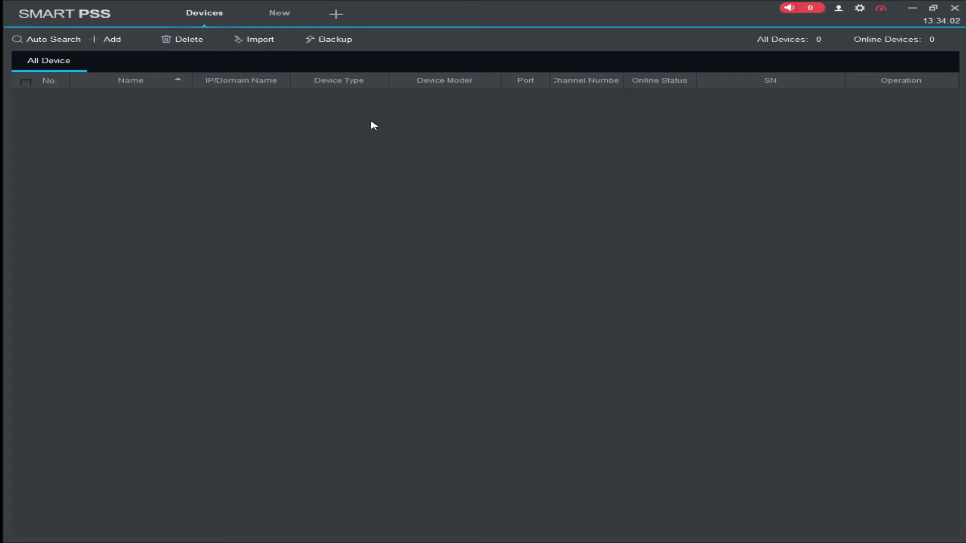
pyautogui.click(279, 13)
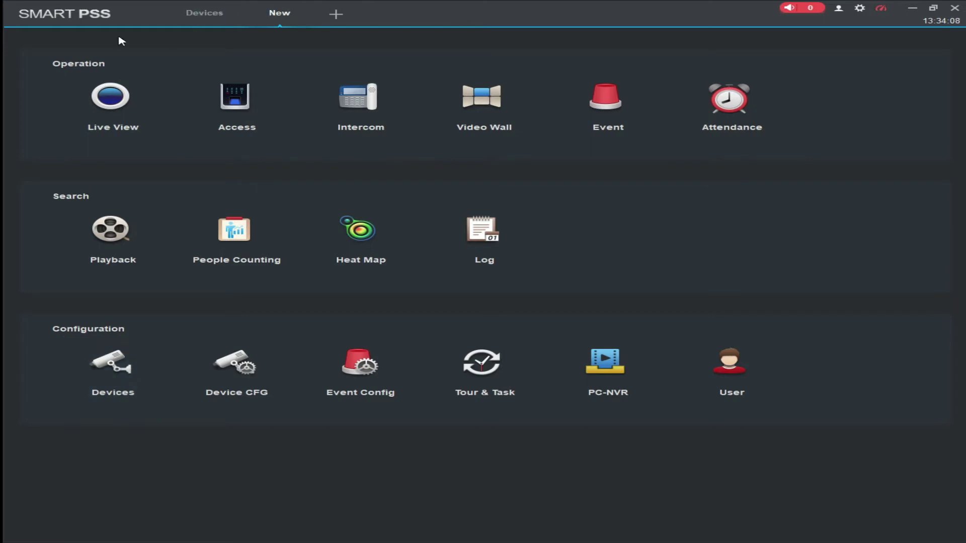
pyautogui.click(202, 20)
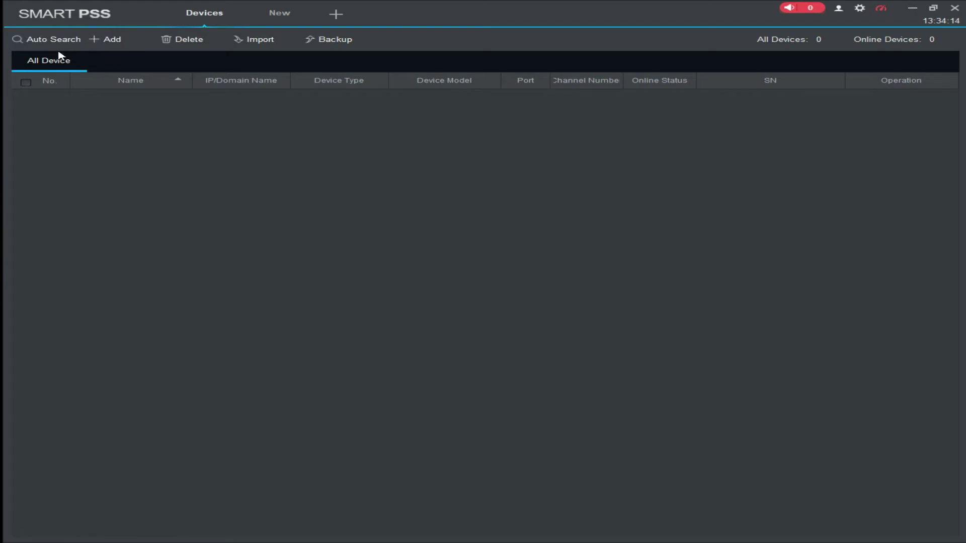
# Step: Auto-search the network, add the DVR at 192.168.0.10 with its login, and close Auto Search
pyautogui.click(48, 40)
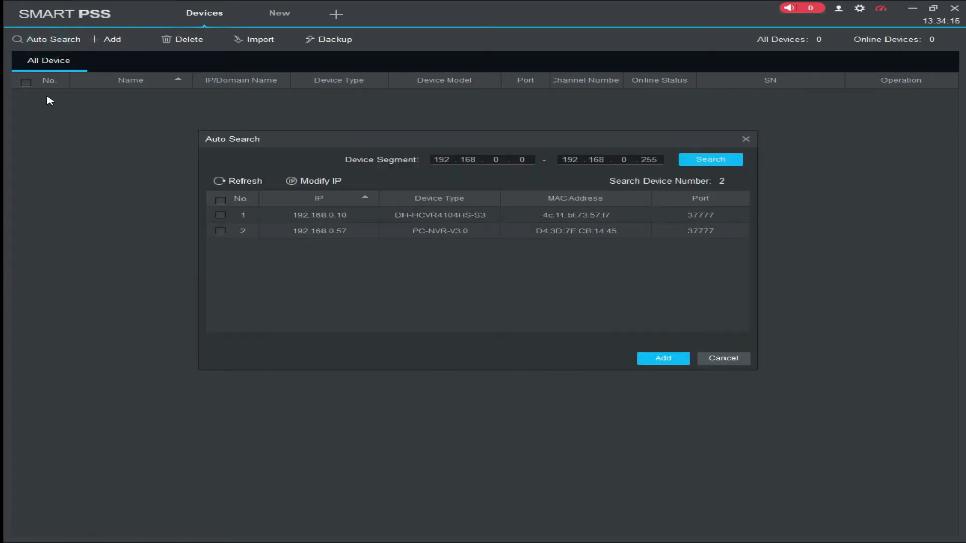
pyautogui.click(302, 231)
pyautogui.click(220, 215)
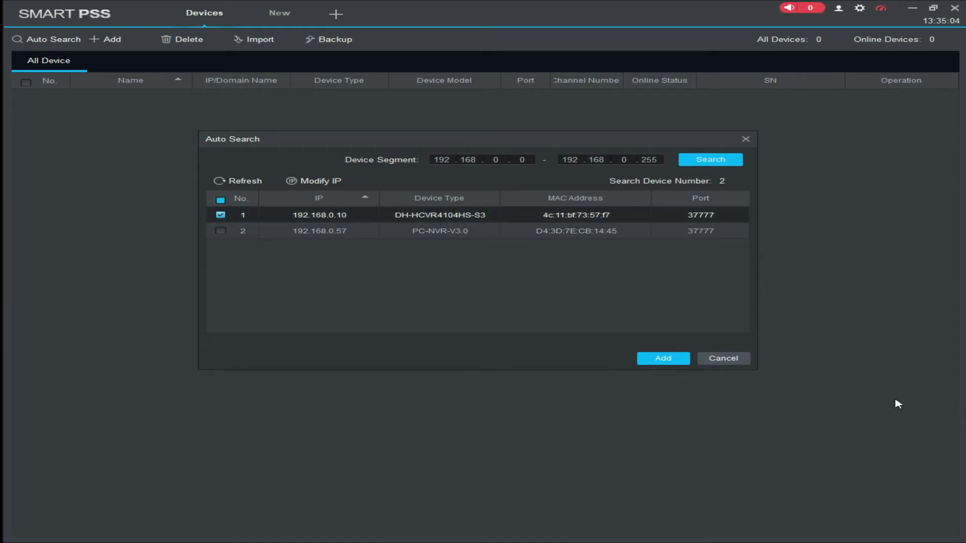
pyautogui.click(675, 359)
pyautogui.click(507, 267)
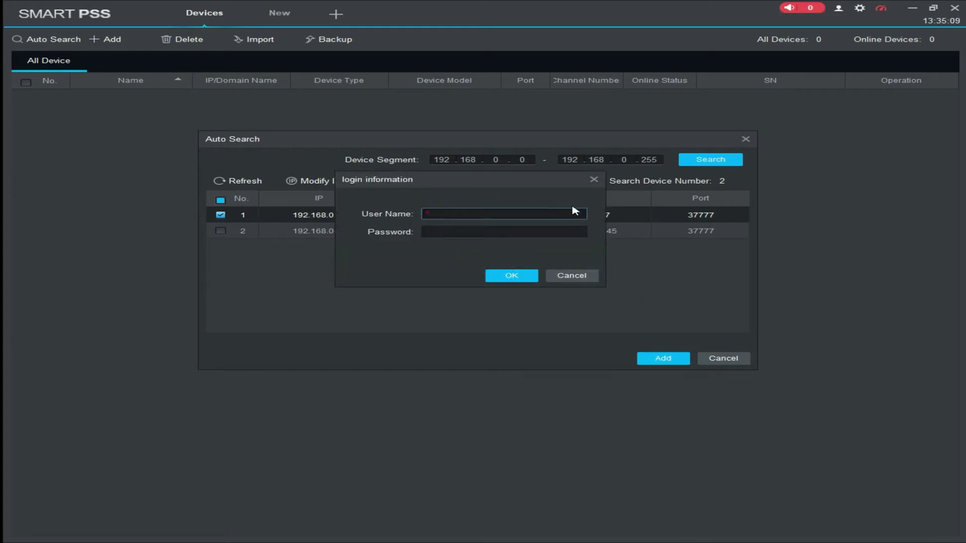
pyautogui.click(512, 236)
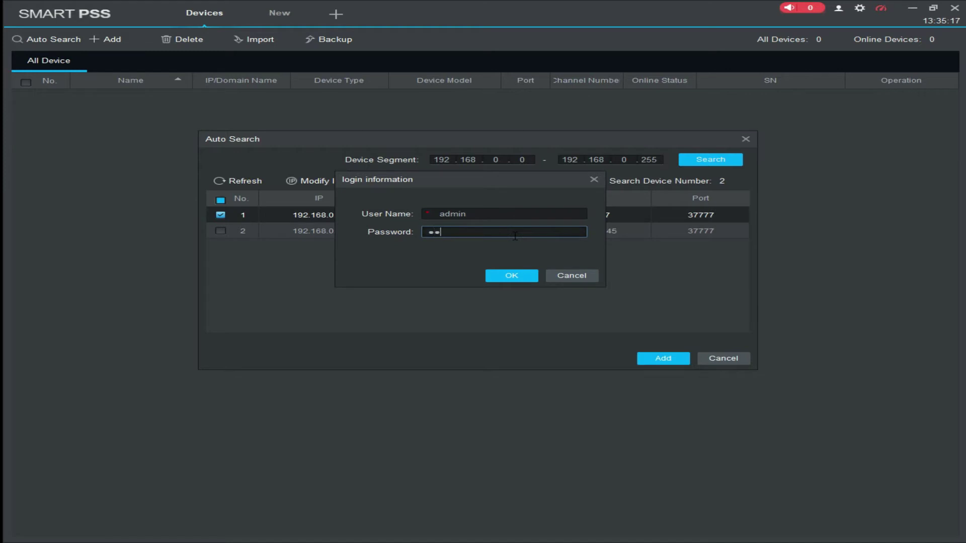
pyautogui.click(509, 274)
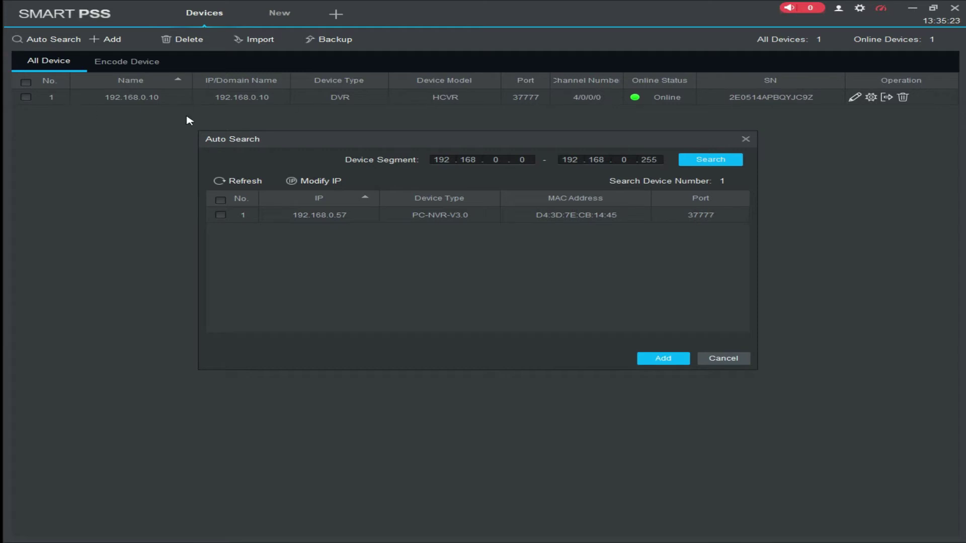
pyautogui.click(745, 138)
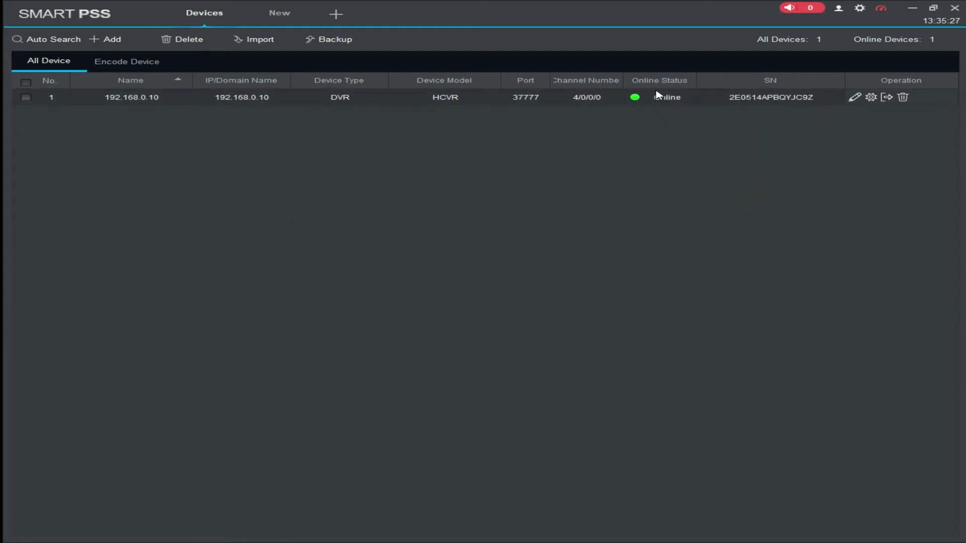
# Step: Open a new Live View tab and play the 192.168.0.10 DVR's EET, CAM 2 and eetech channels
pyautogui.click(269, 19)
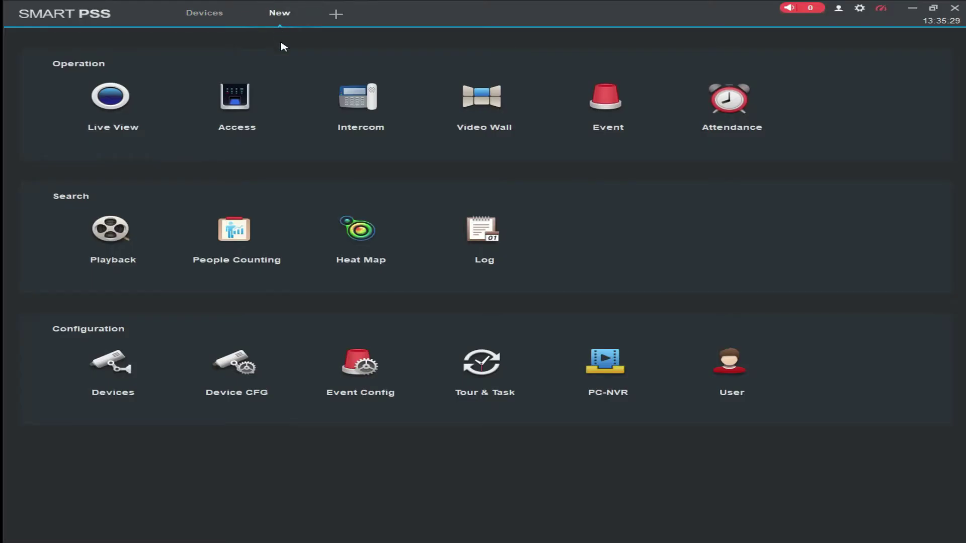
pyautogui.click(126, 105)
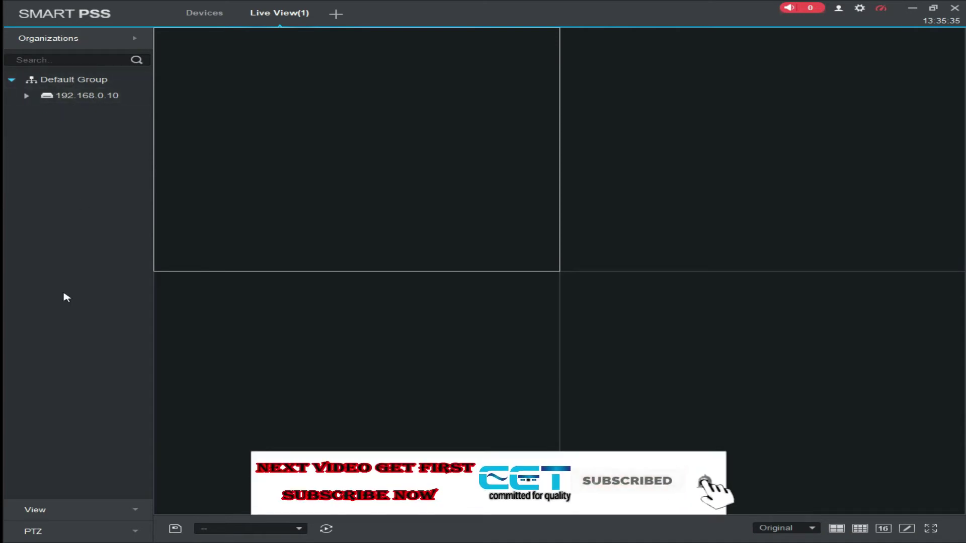
pyautogui.doubleClick(76, 98)
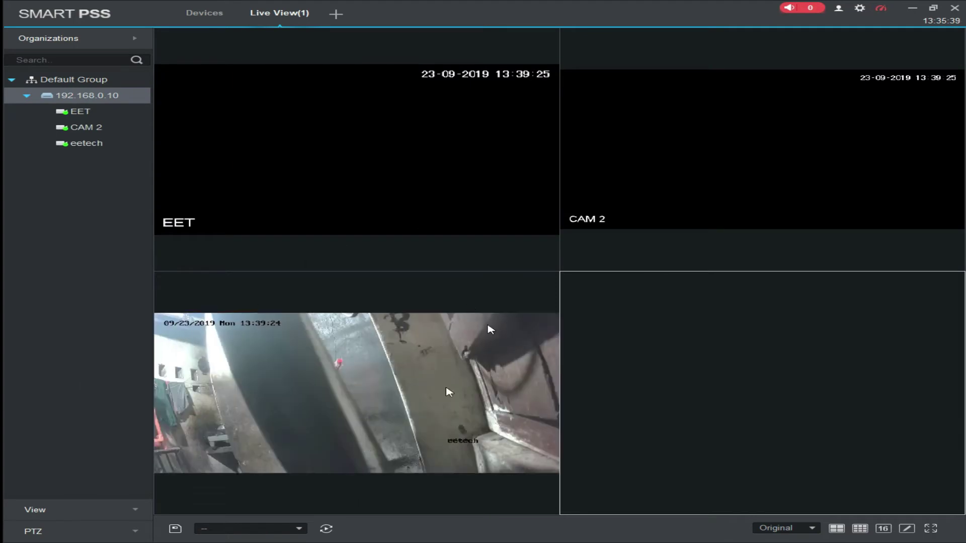
pyautogui.moveTo(432, 293)
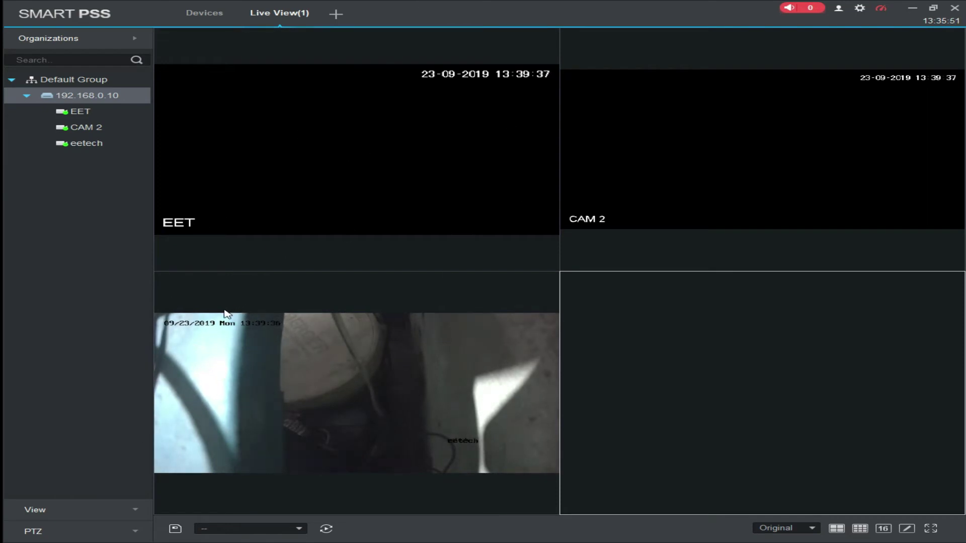
pyautogui.click(28, 95)
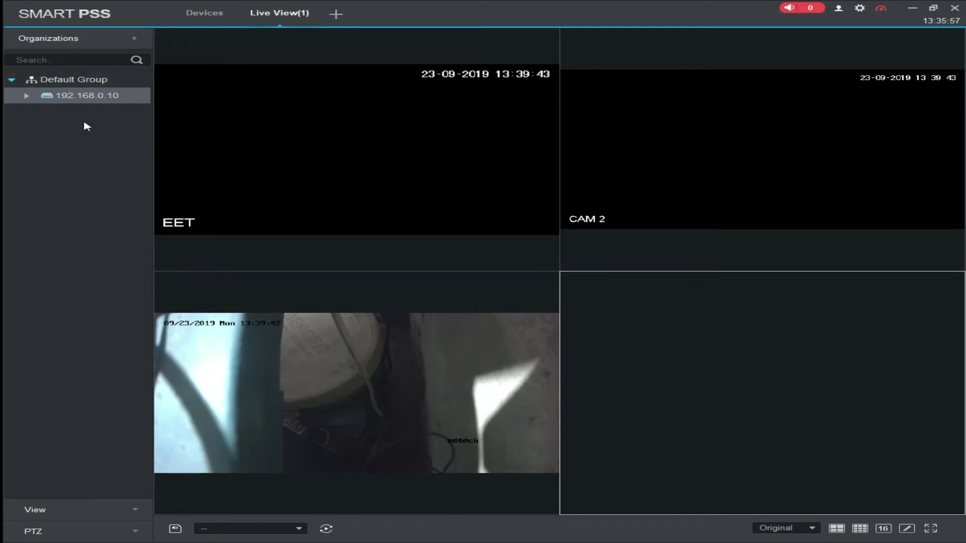
# Step: From Devices, start a manual add named EET using the SN (For Device Support P2P) method
pyautogui.moveTo(675, 163)
pyautogui.click(206, 12)
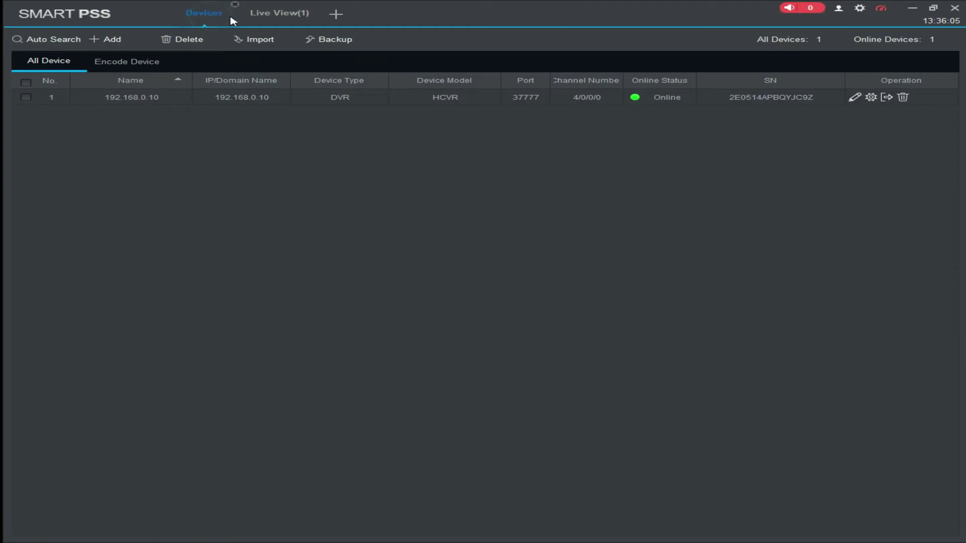
pyautogui.click(133, 41)
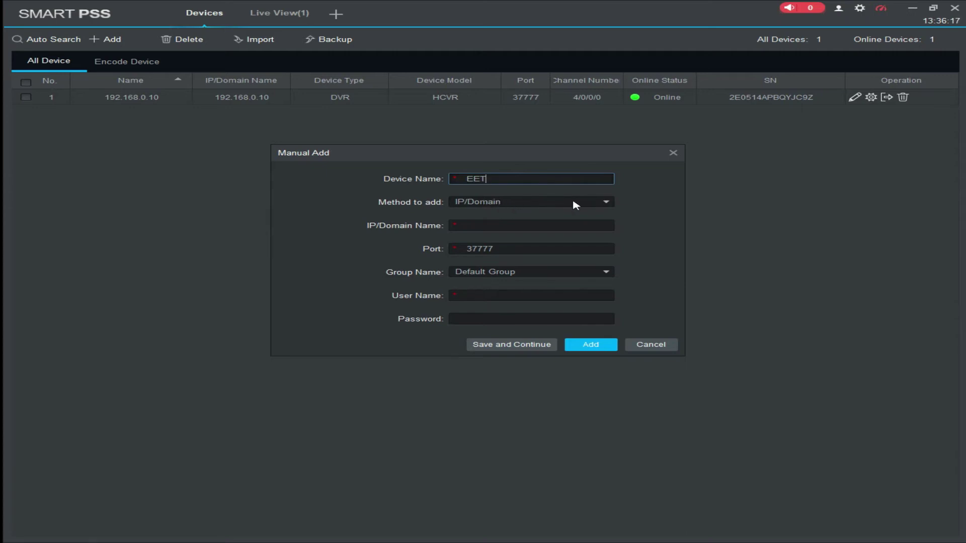
pyautogui.click(560, 202)
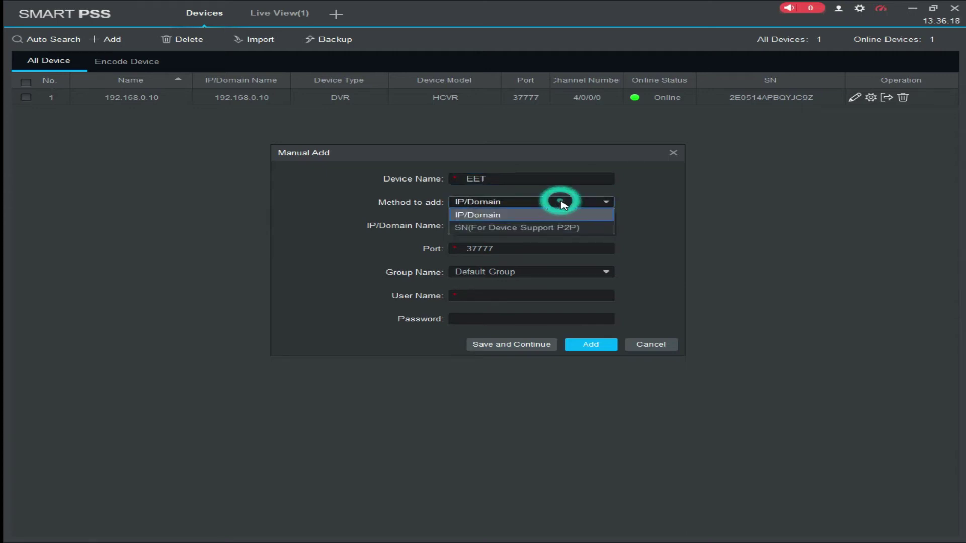
pyautogui.click(495, 230)
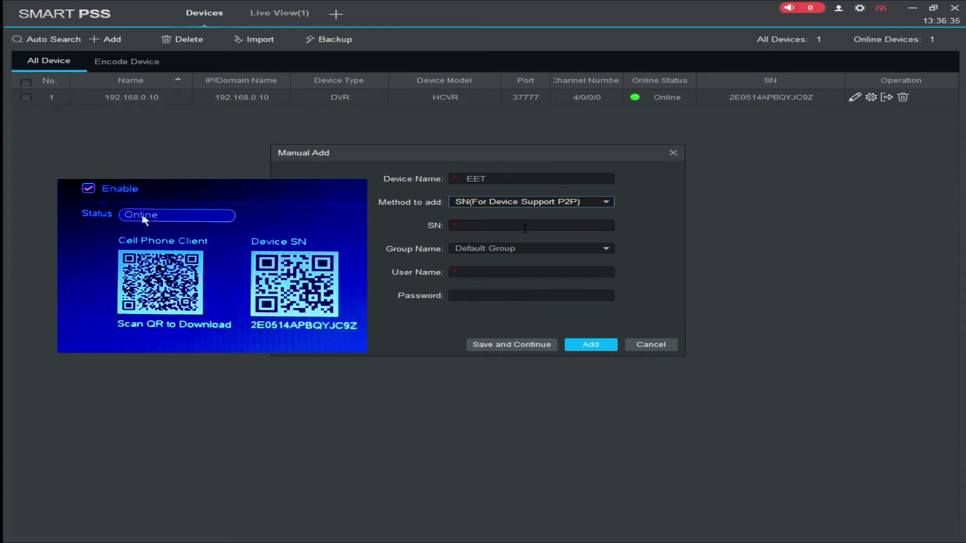
# Step: Enter the DVR's serial number, user name admin and the device password, save EET, and close Manual Add
pyautogui.click(515, 228)
pyautogui.write('2E0514APBQYJC9Z')
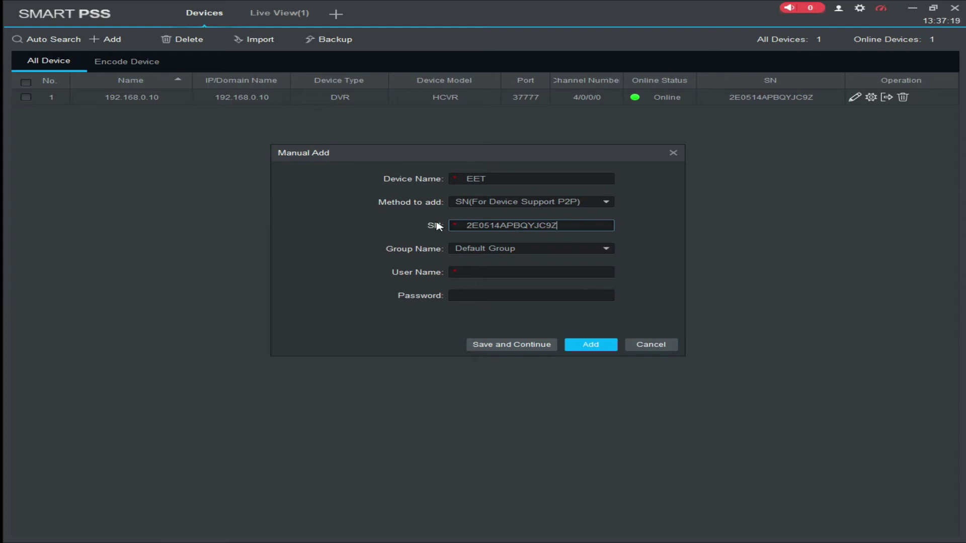
pyautogui.click(480, 272)
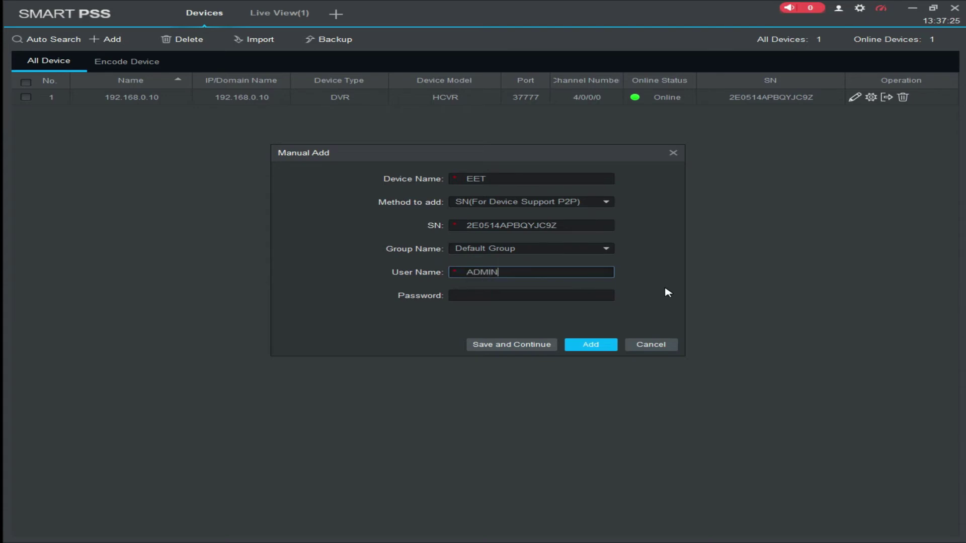
pyautogui.hotkey('ctrl', 'a')
pyautogui.write('a')
pyautogui.click(527, 293)
pyautogui.write('a')
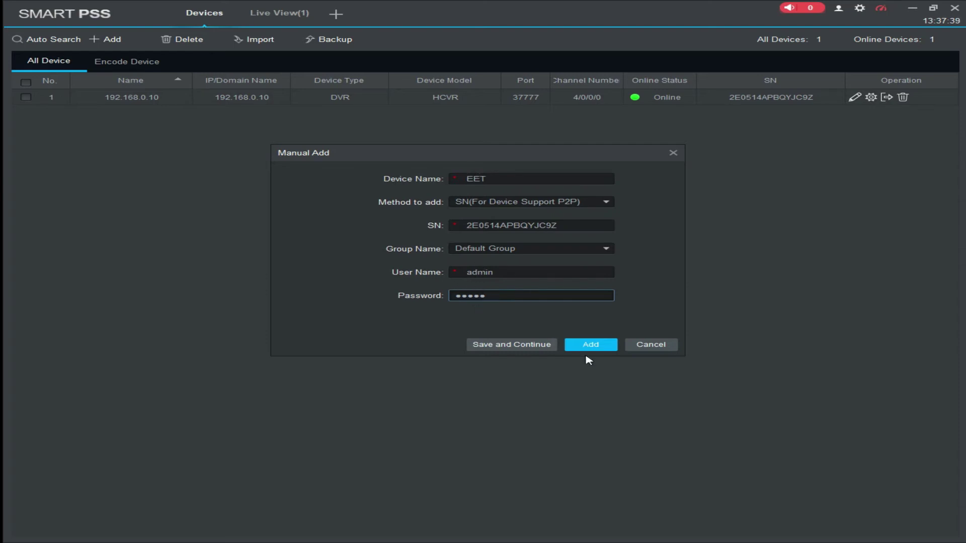
pyautogui.click(533, 347)
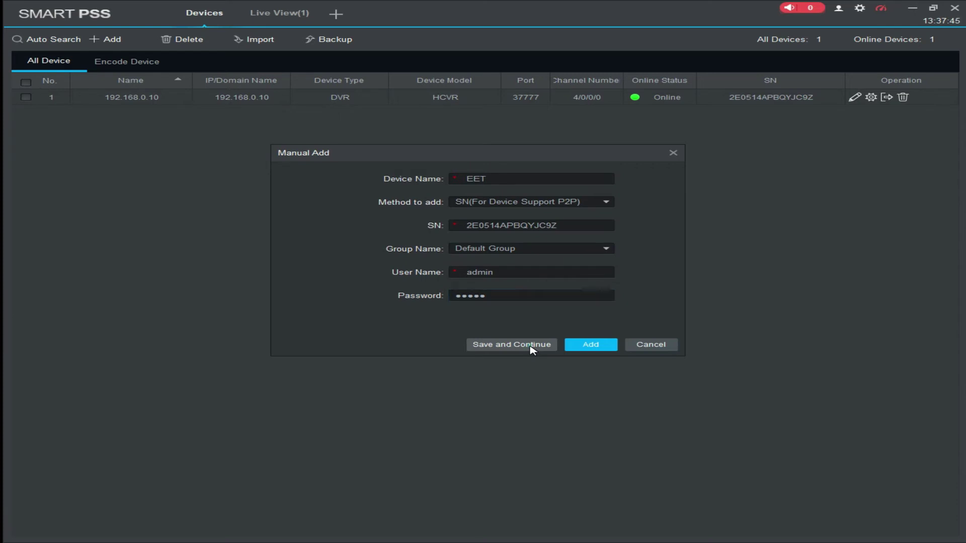
pyautogui.click(673, 153)
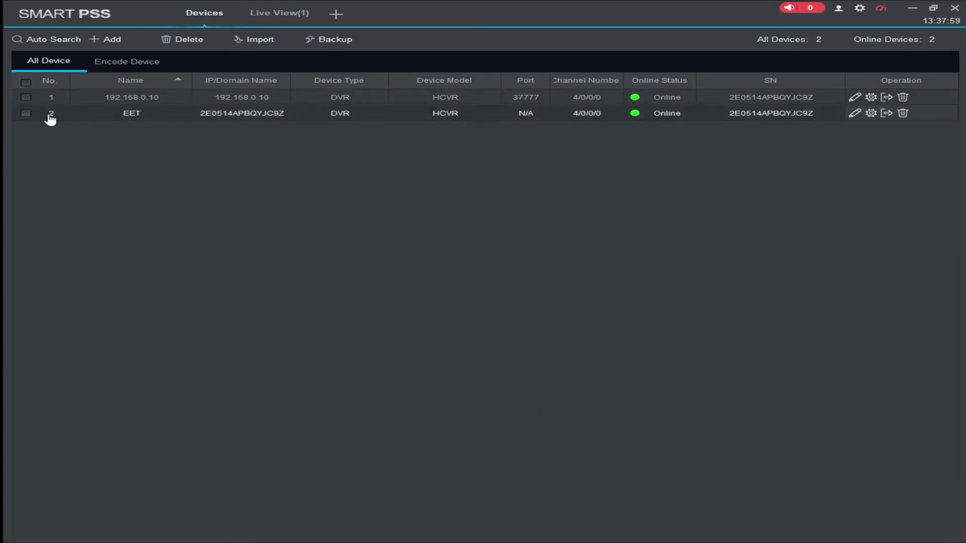
# Step: Log the 192.168.0.10 DVR out from the Live View device tree
pyautogui.click(329, 100)
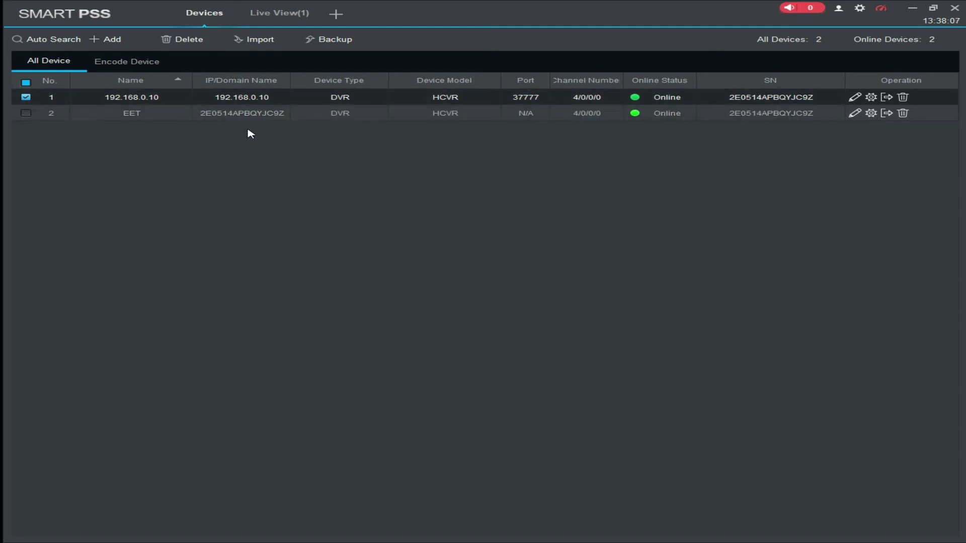
pyautogui.click(237, 114)
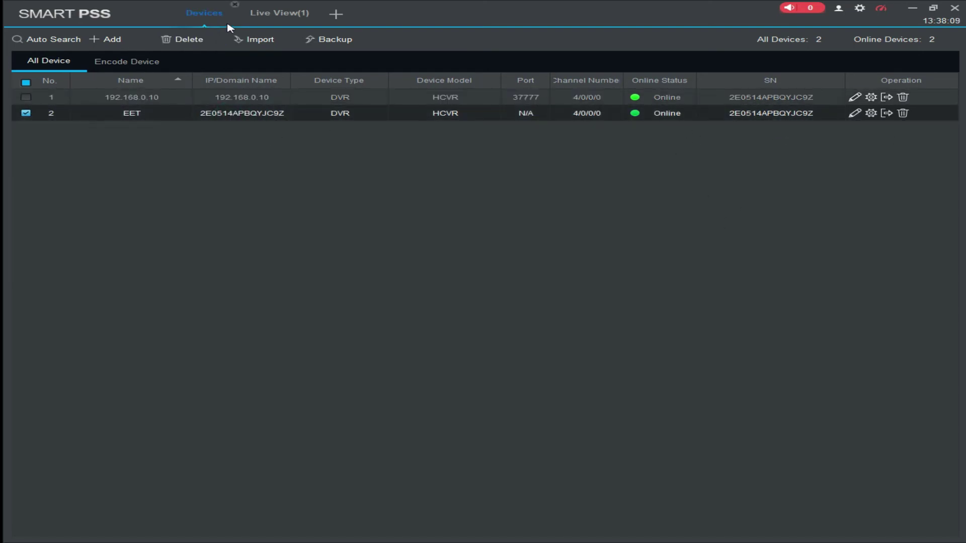
pyautogui.click(276, 14)
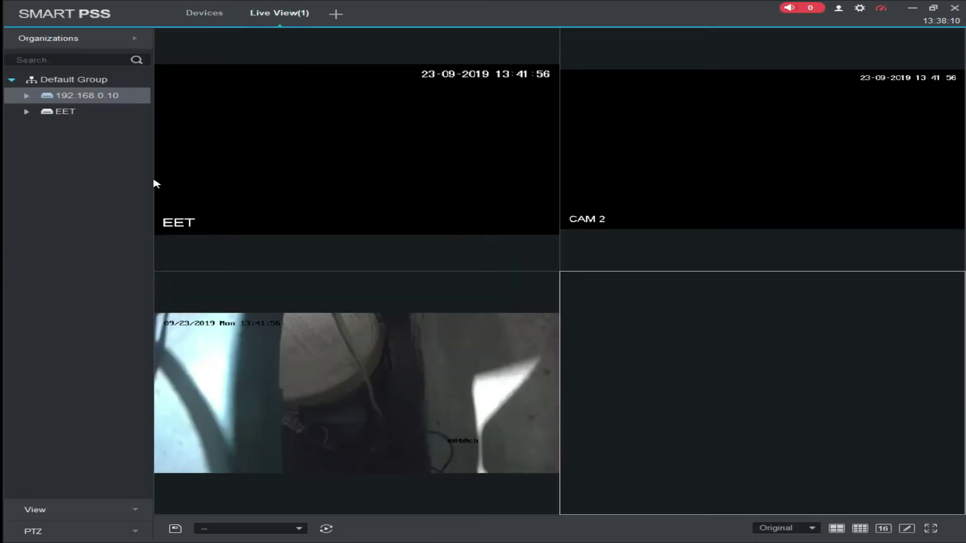
pyautogui.rightClick(84, 101)
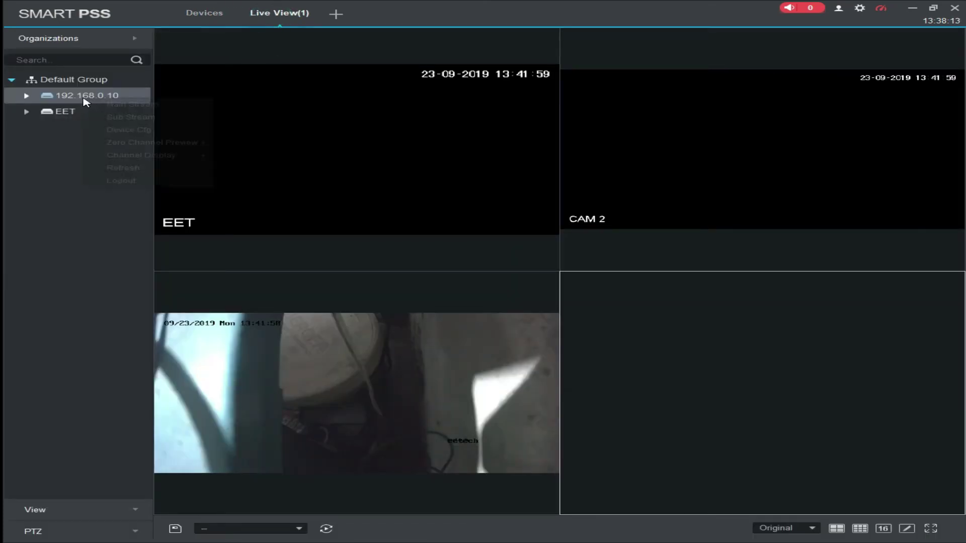
pyautogui.click(127, 182)
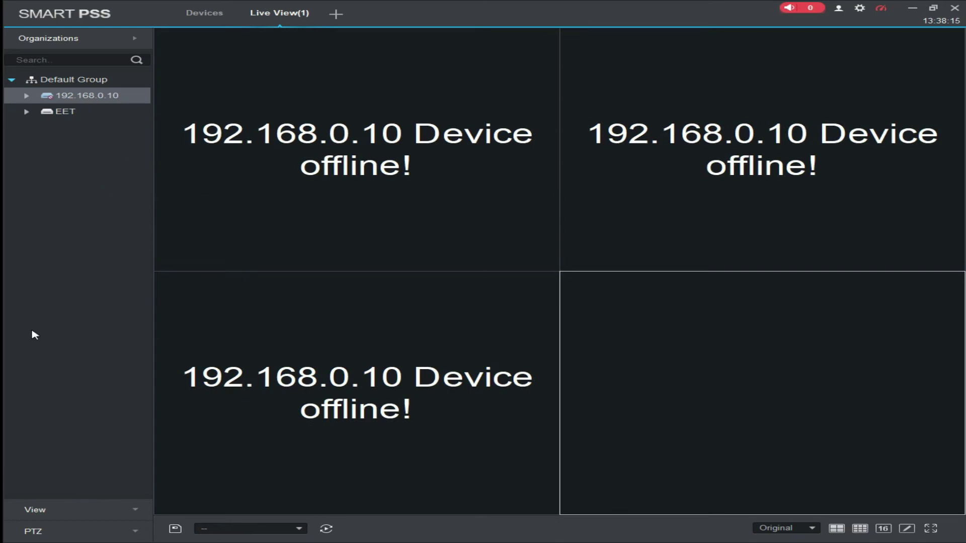
# Step: Play the EET device's EET, CAM 2 and eetech channels in the four-pane grid and select eetech's pane
pyautogui.click(73, 115)
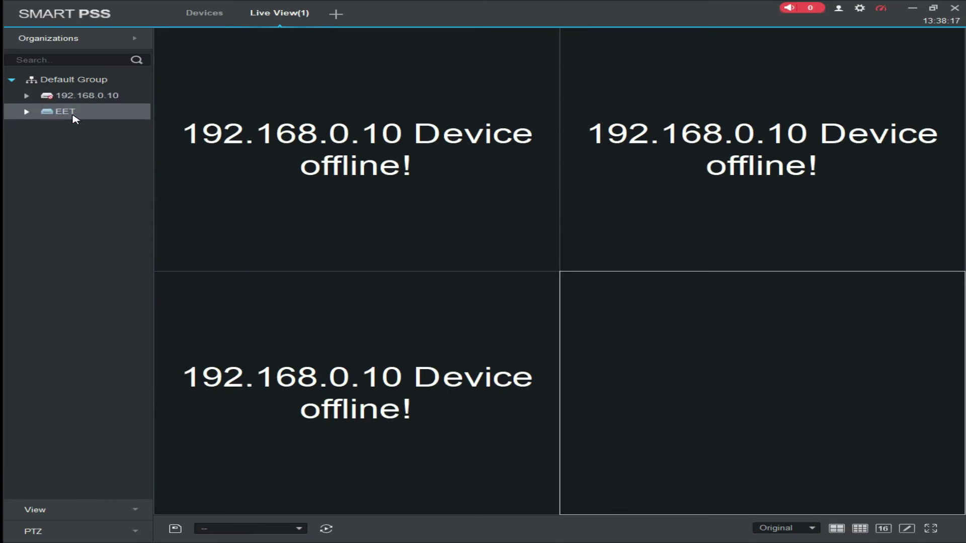
pyautogui.doubleClick(74, 116)
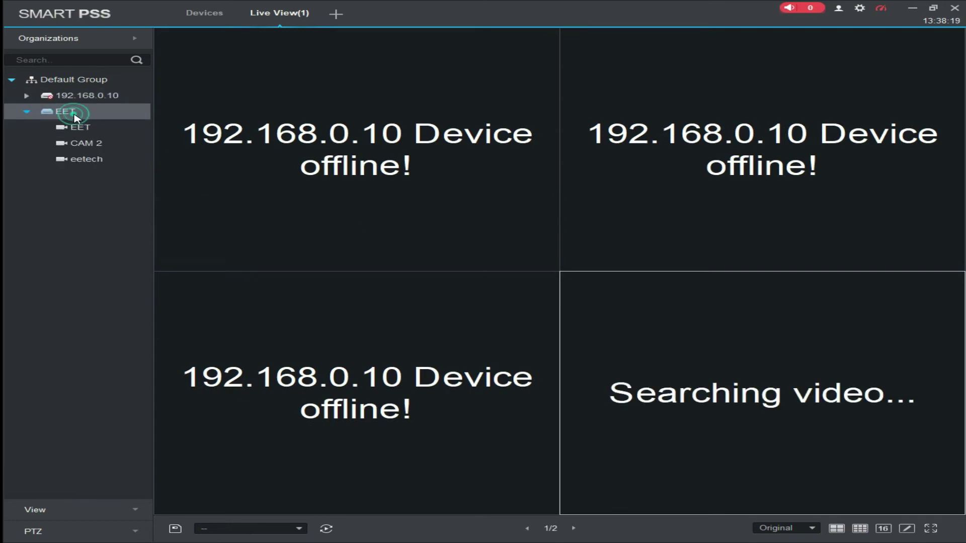
pyautogui.doubleClick(67, 115)
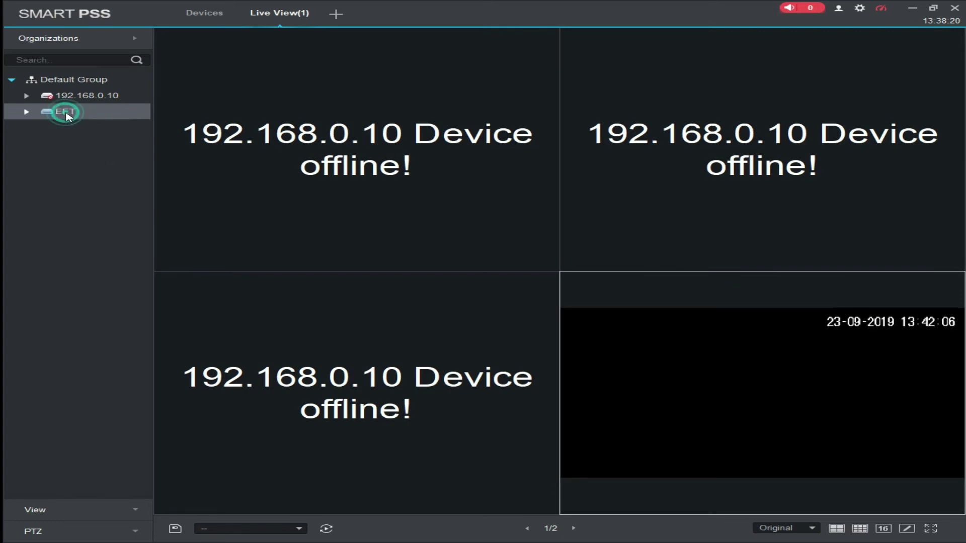
pyautogui.click(209, 168)
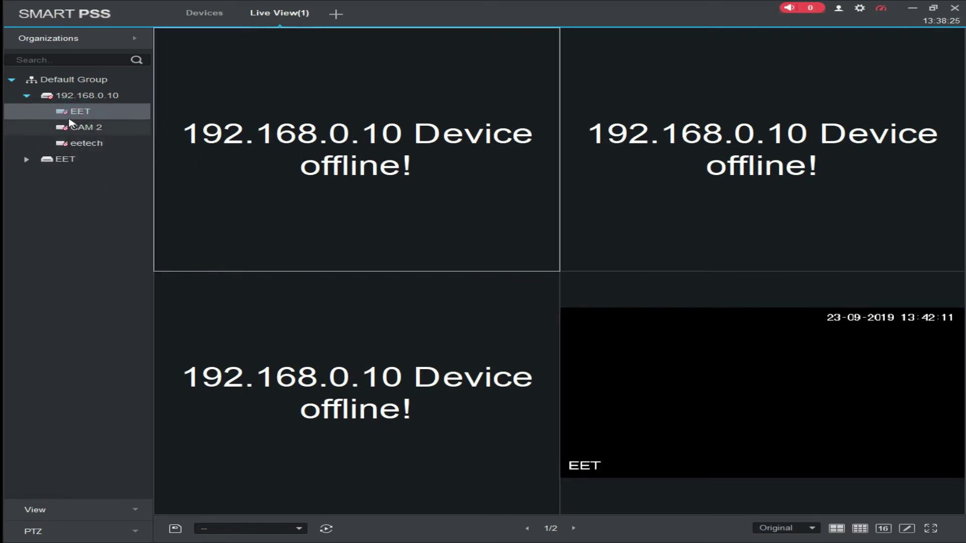
pyautogui.click(27, 95)
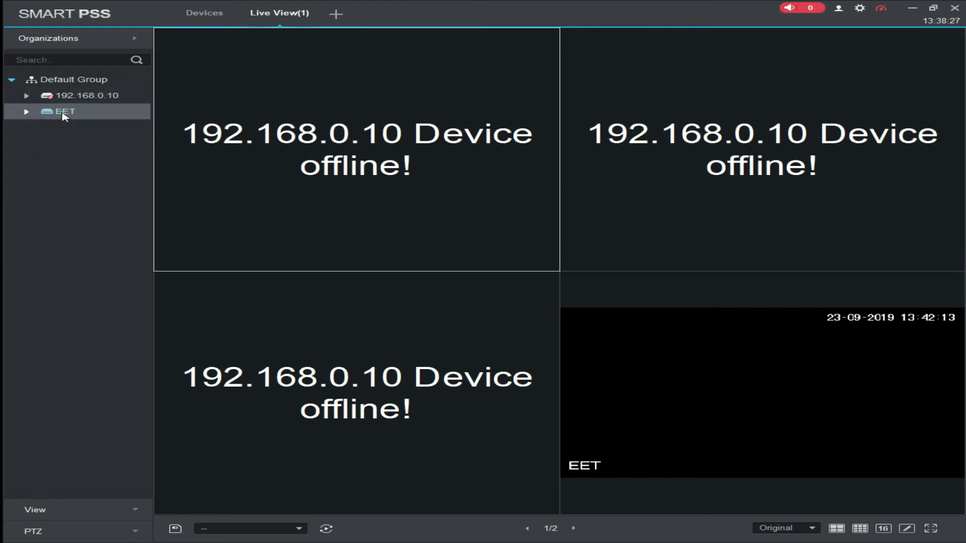
pyautogui.doubleClick(64, 112)
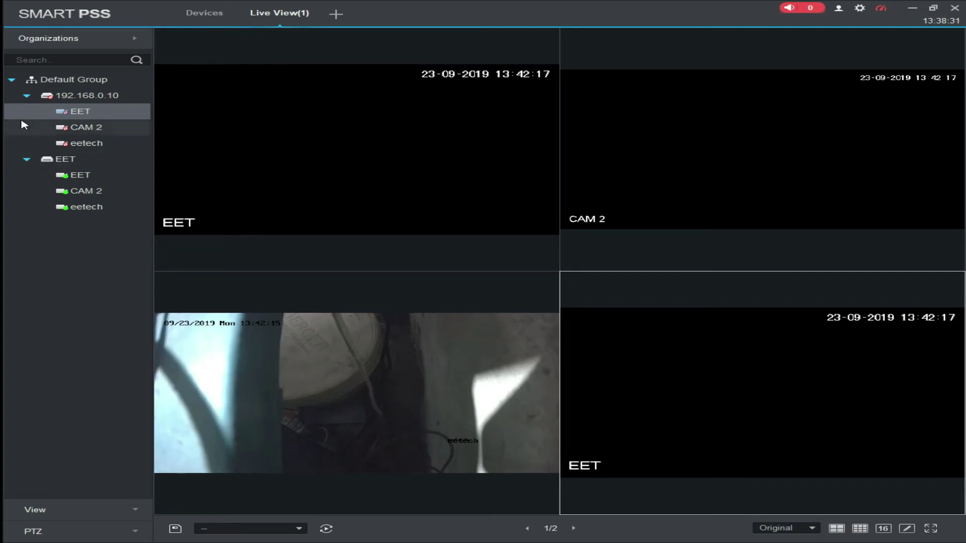
pyautogui.click(27, 95)
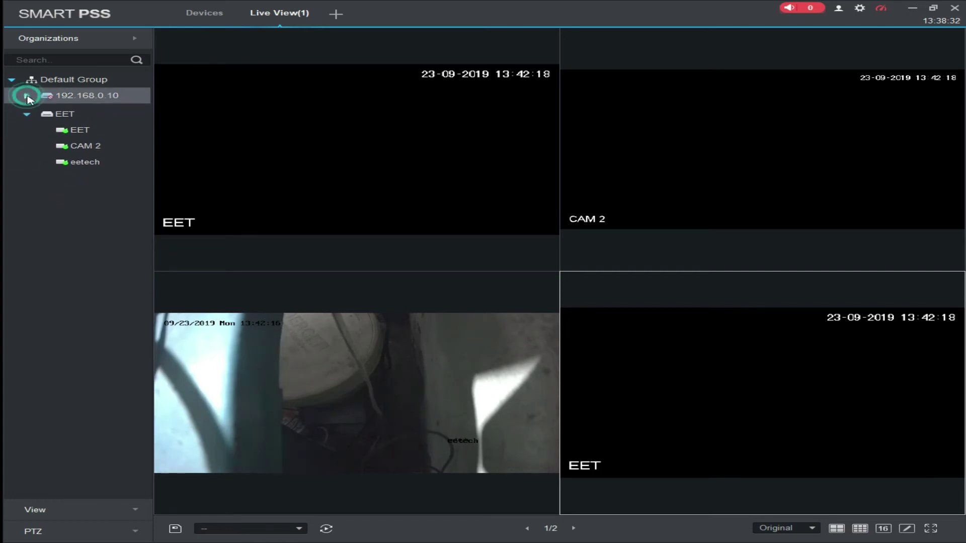
pyautogui.click(73, 101)
pyautogui.click(64, 111)
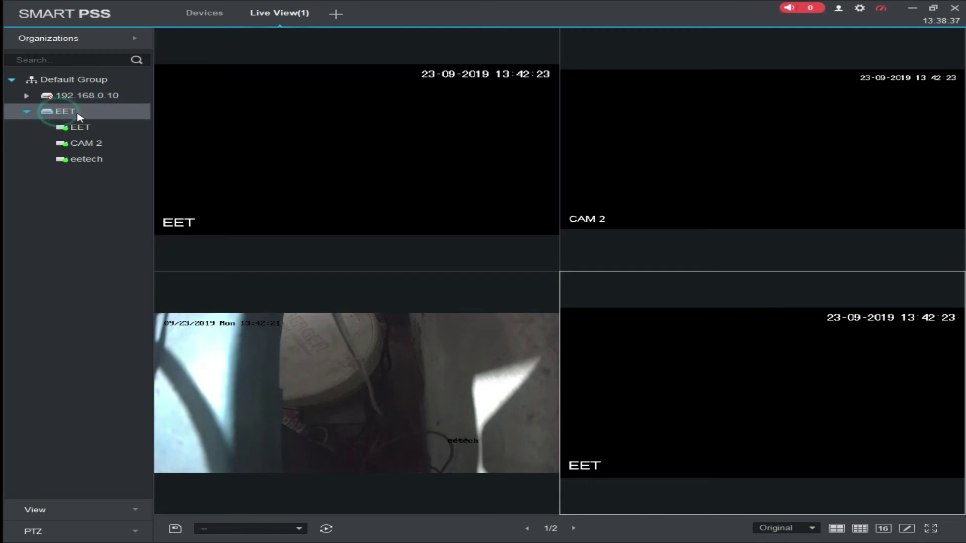
pyautogui.click(491, 389)
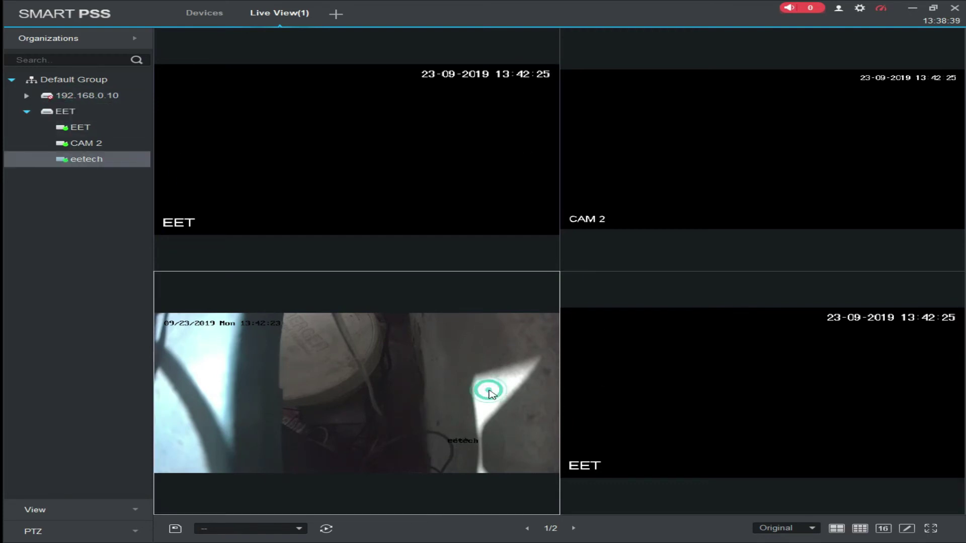
pyautogui.moveTo(679, 409)
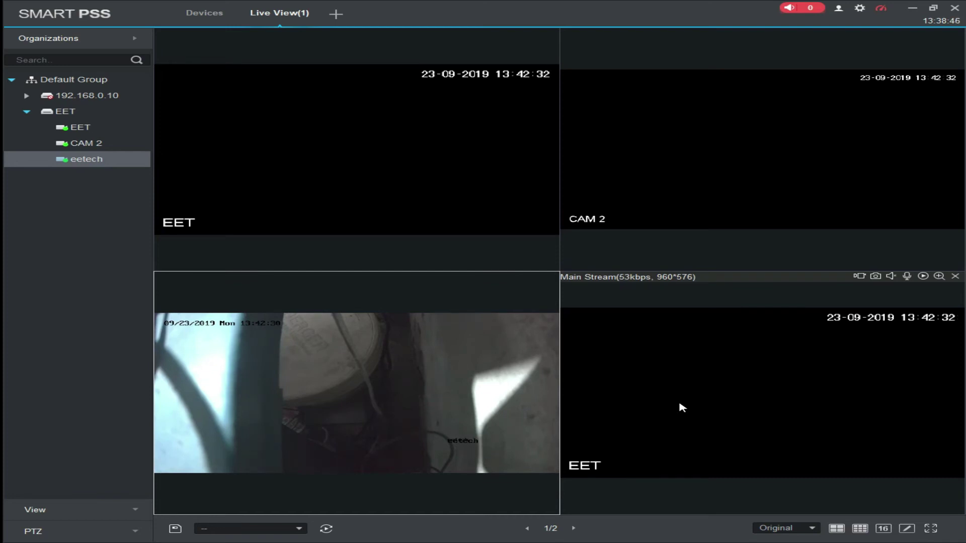
# Step: Log the offline 192.168.0.10 DVR back in from the Live View tree, then return to Devices
pyautogui.click(200, 25)
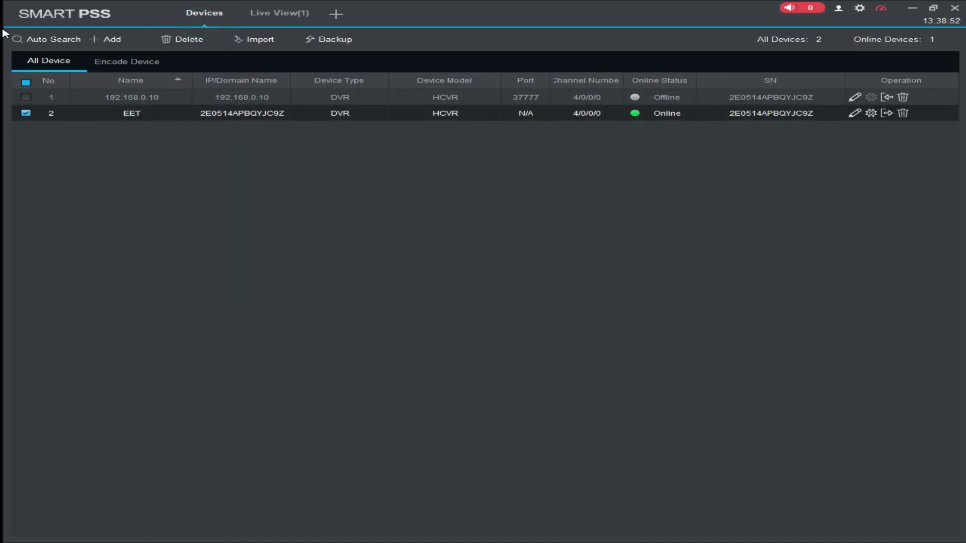
pyautogui.click(673, 99)
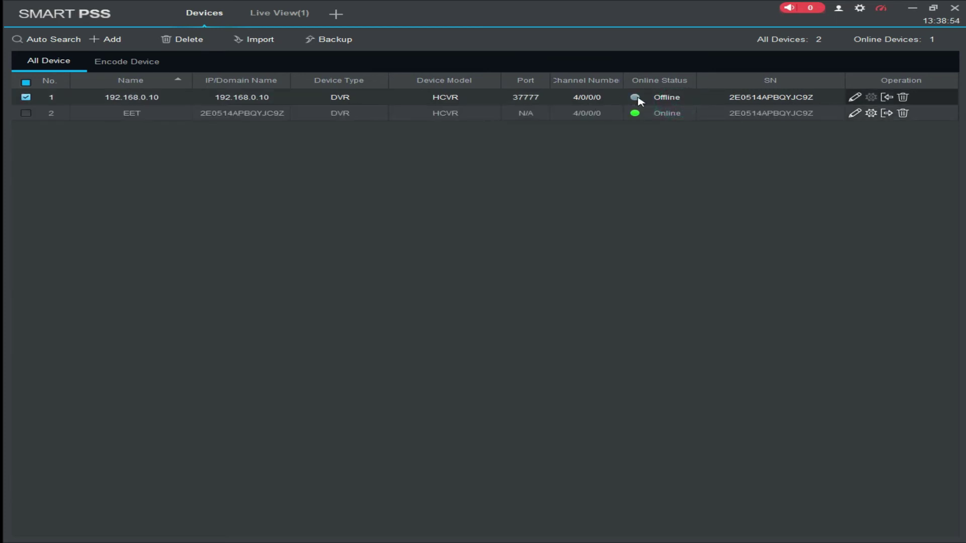
pyautogui.click(194, 13)
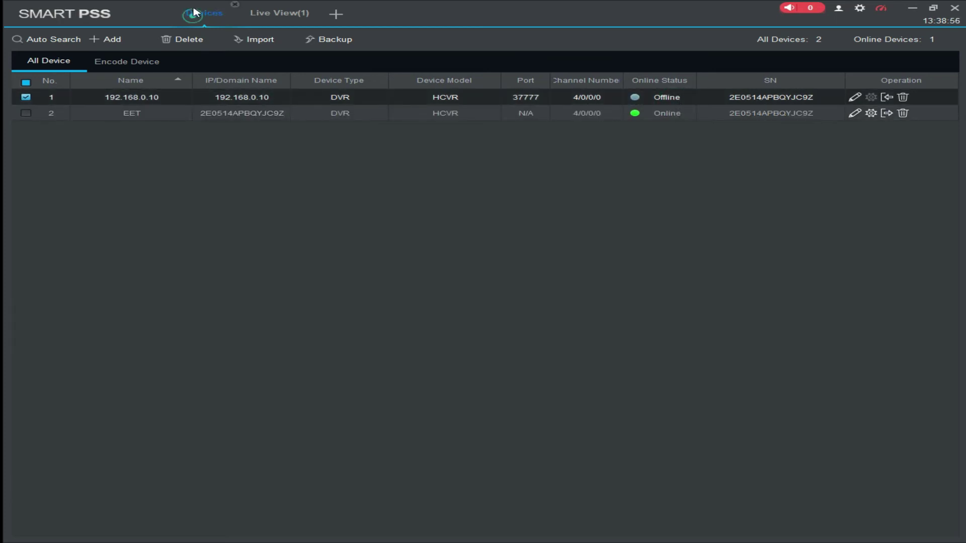
pyautogui.click(191, 20)
pyautogui.click(280, 12)
pyautogui.rightClick(69, 95)
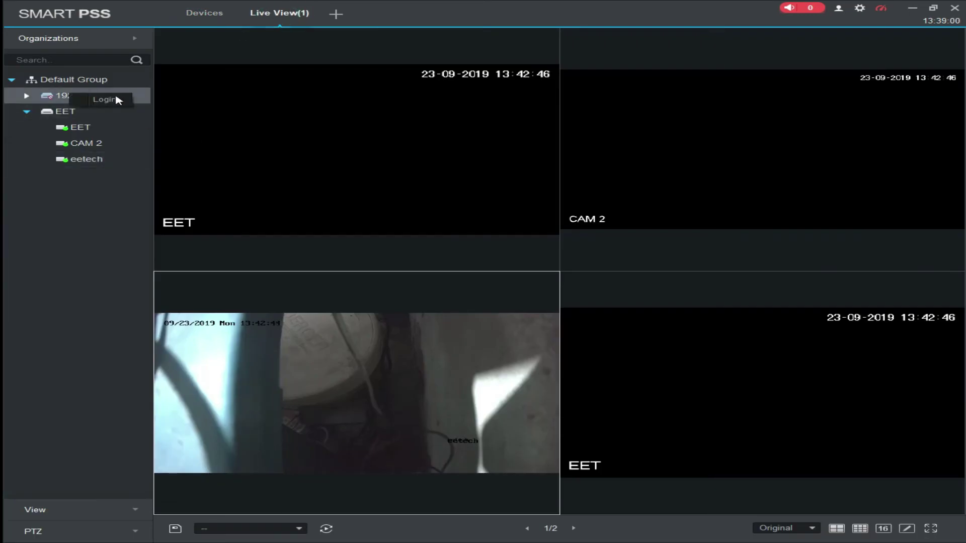
pyautogui.click(115, 99)
pyautogui.click(214, 22)
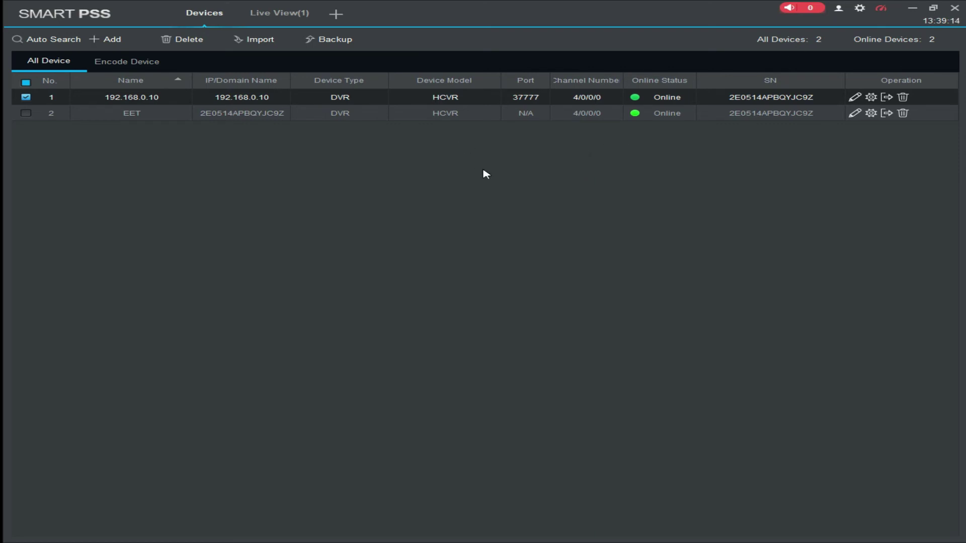
# Step: Open the Playback page from the bottom-left live camera pane's options
pyautogui.click(291, 22)
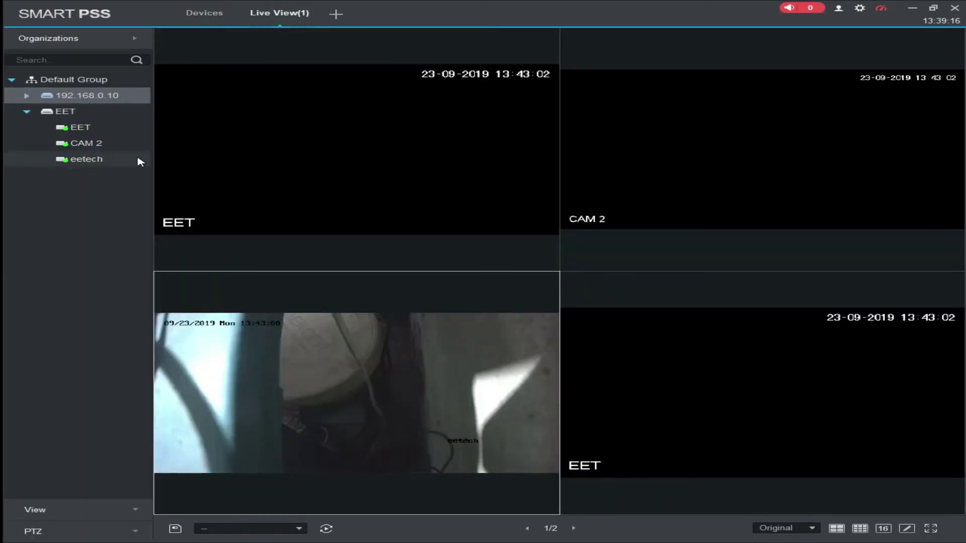
pyautogui.click(25, 112)
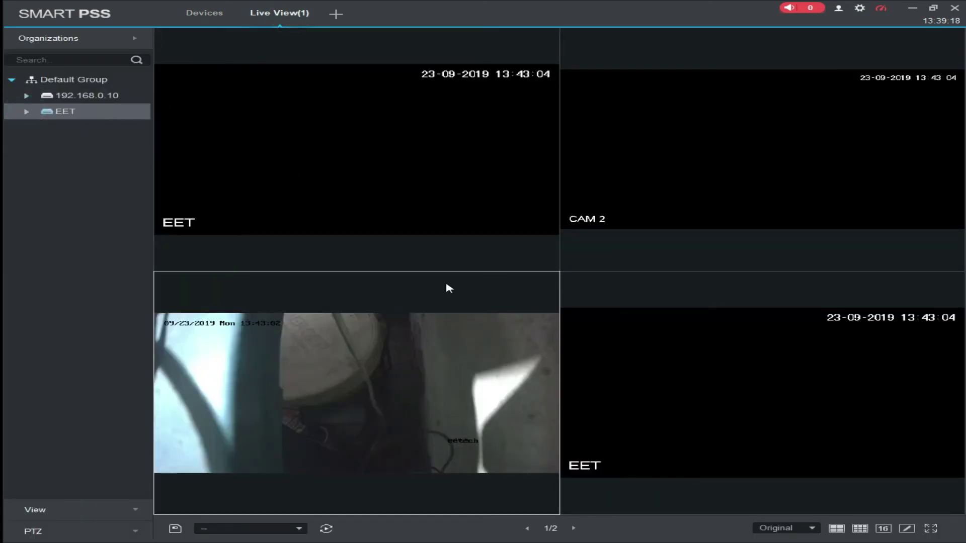
pyautogui.rightClick(357, 393)
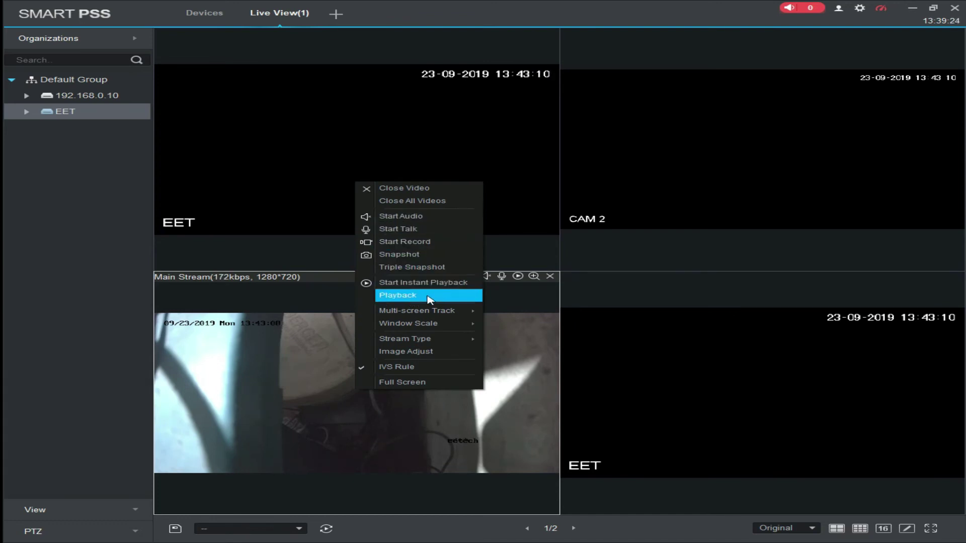
pyautogui.click(336, 13)
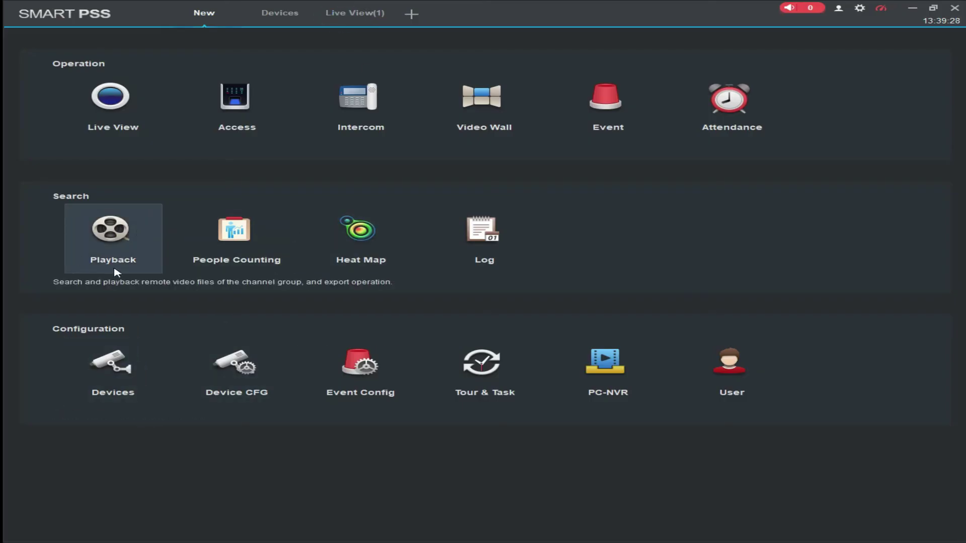
pyautogui.click(113, 241)
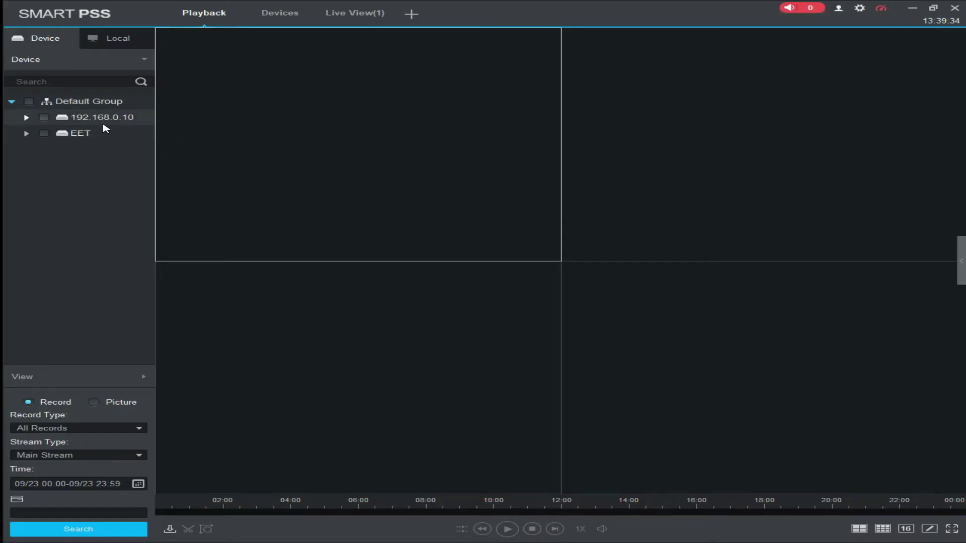
# Step: Tick only the EET device and search it for recordings
pyautogui.click(44, 117)
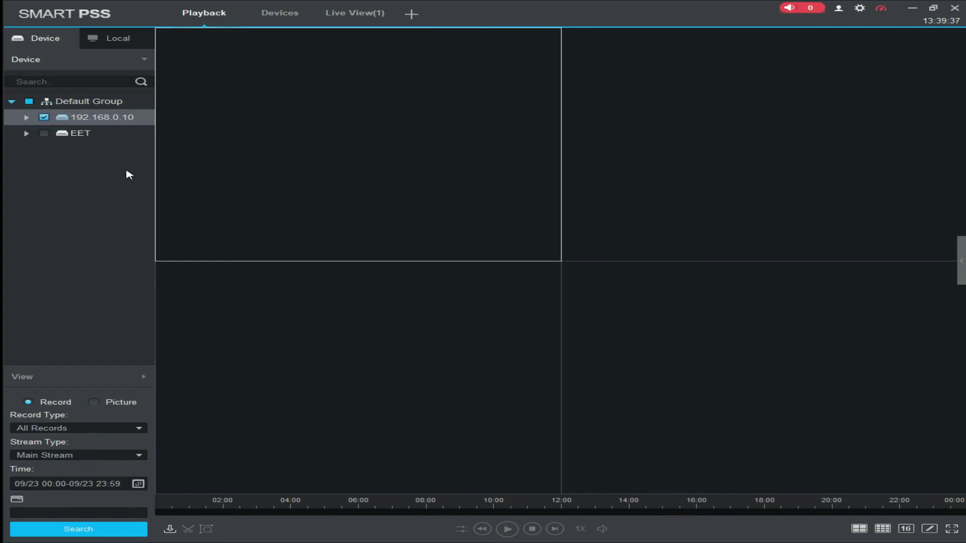
pyautogui.click(44, 117)
pyautogui.click(43, 134)
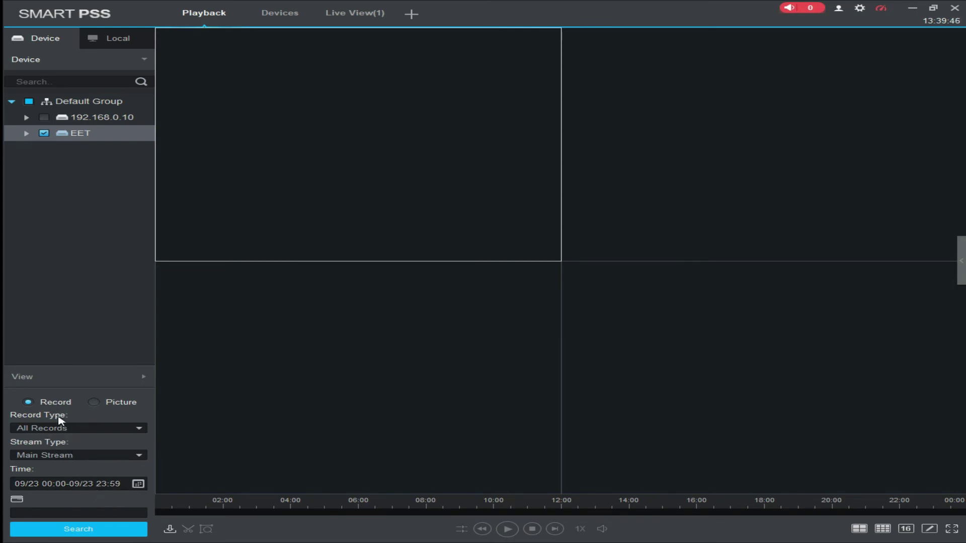
pyautogui.click(77, 536)
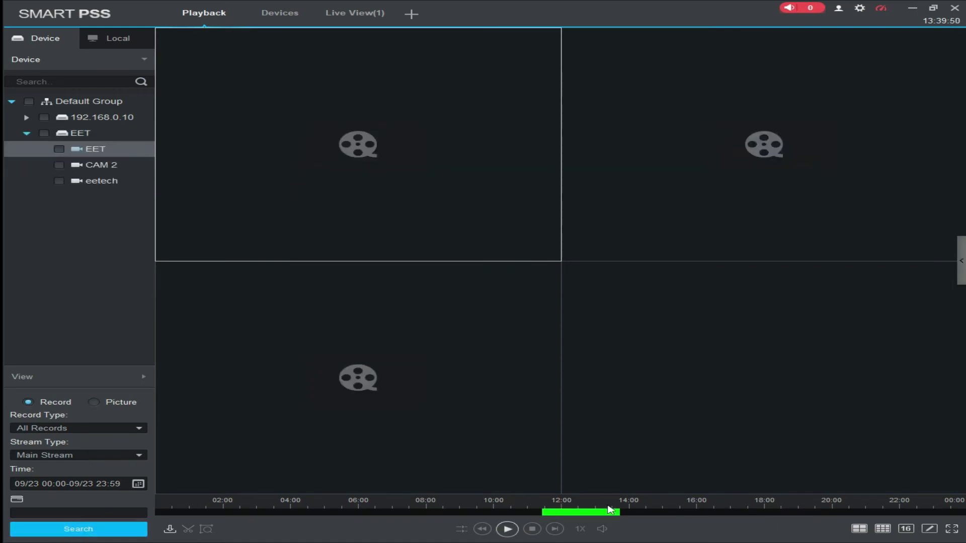
# Step: Re-search all EET channels and play EET's recording from around midday
pyautogui.click(559, 513)
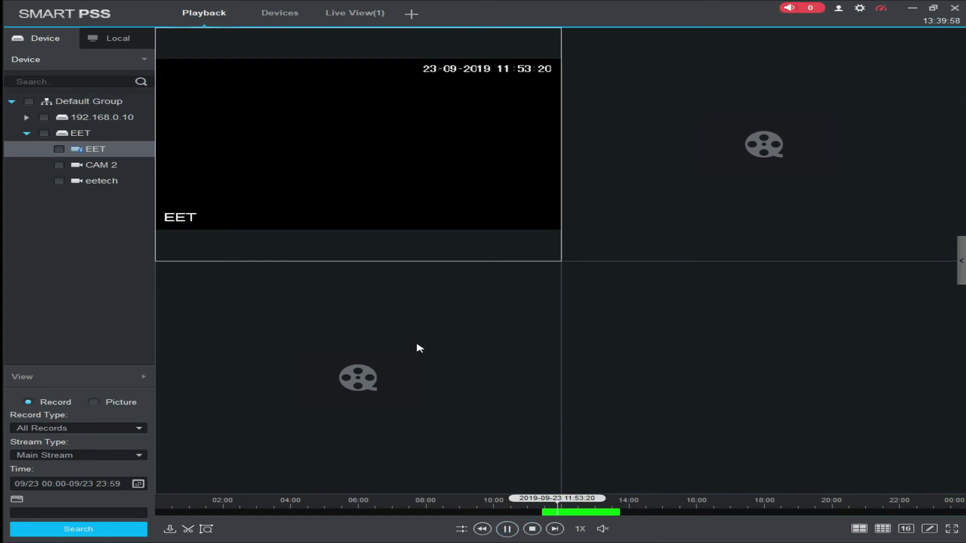
pyautogui.doubleClick(71, 133)
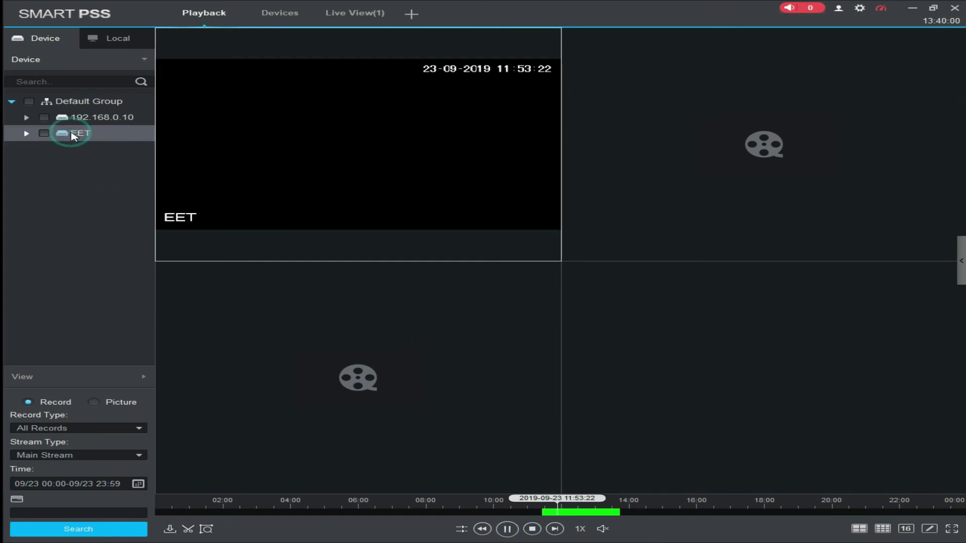
pyautogui.click(45, 133)
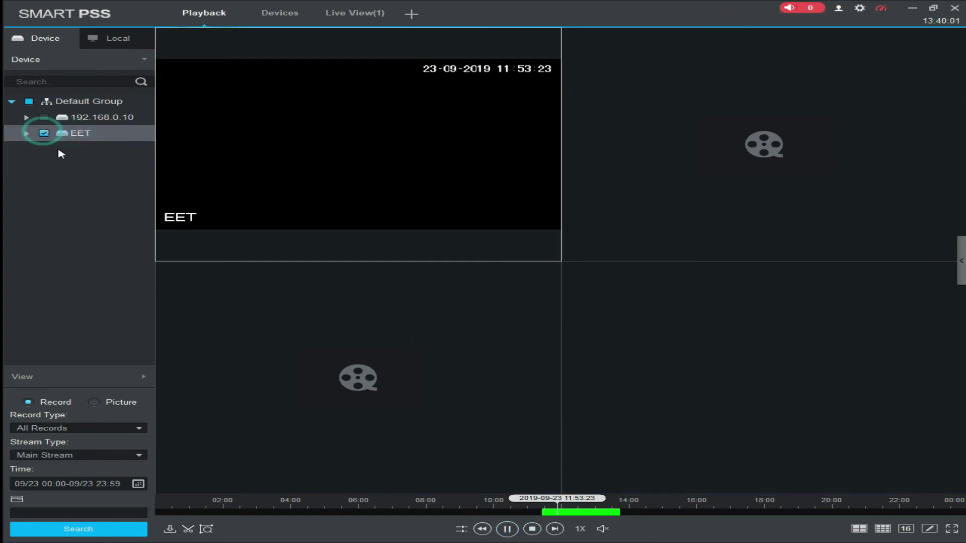
pyautogui.click(29, 133)
pyautogui.click(76, 529)
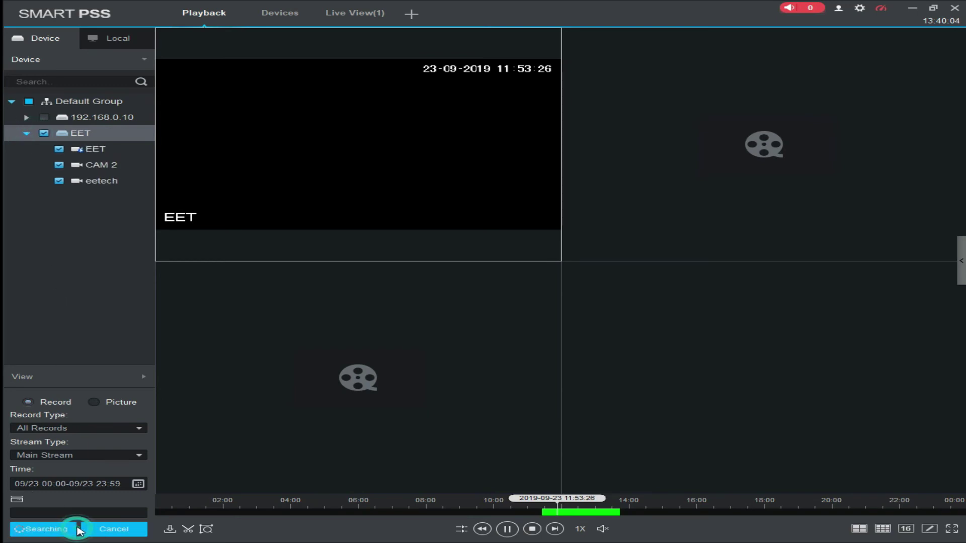
pyautogui.click(567, 512)
# Step: Play the eetech channel's recording in the bottom-left pane
pyautogui.click(406, 405)
pyautogui.doubleClick(406, 402)
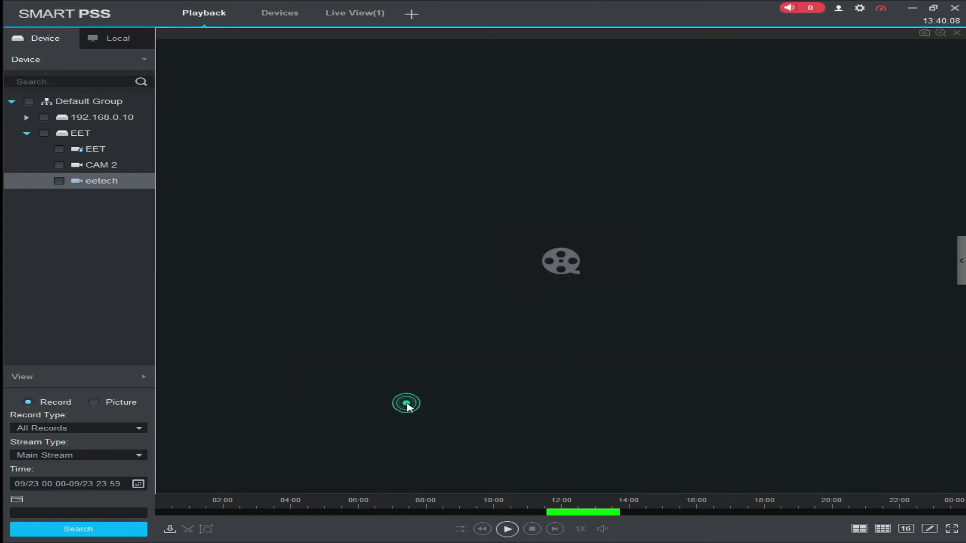
pyautogui.doubleClick(406, 402)
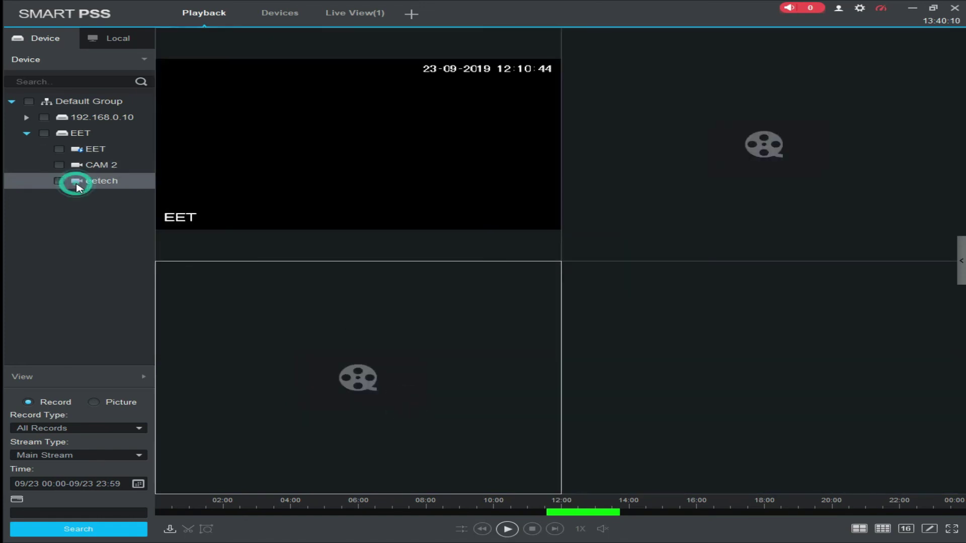
pyautogui.click(58, 182)
pyautogui.click(580, 512)
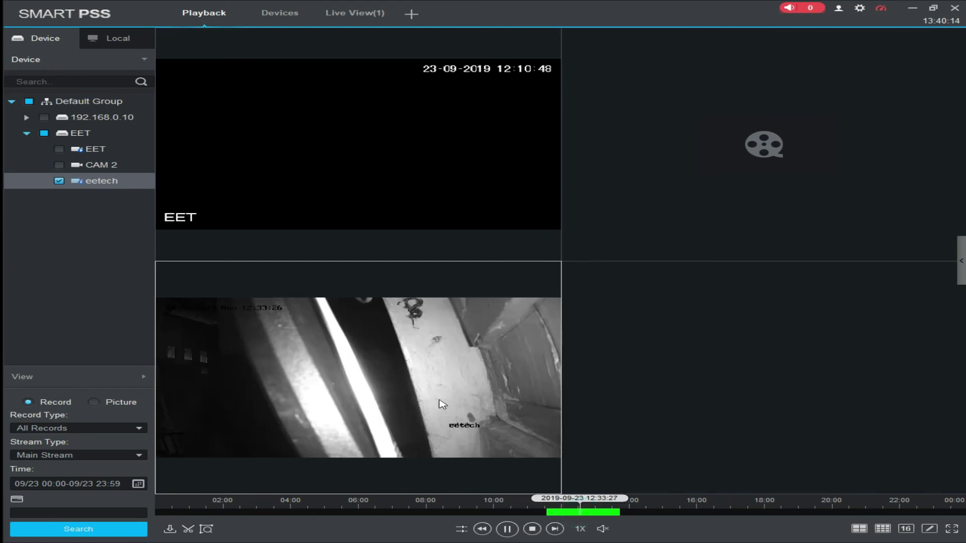
# Step: Seek eetech's recording to 12:52, 12:21 and 12:37, then close the Live View tab
pyautogui.moveTo(439, 401)
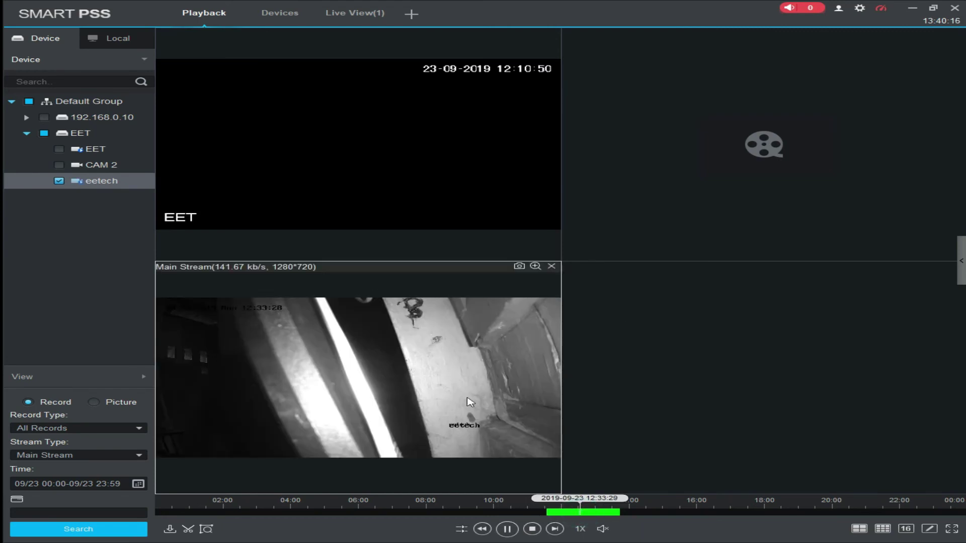
pyautogui.click(399, 356)
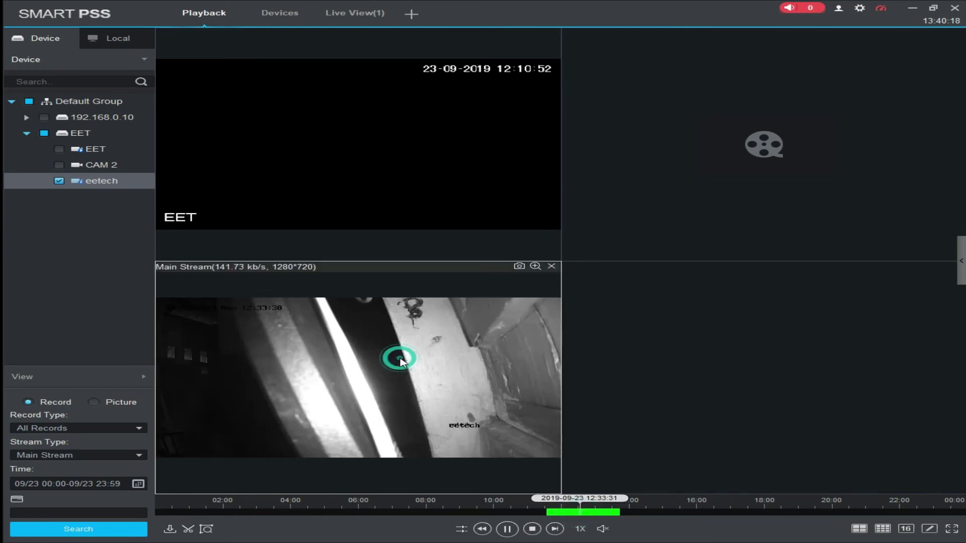
pyautogui.click(591, 511)
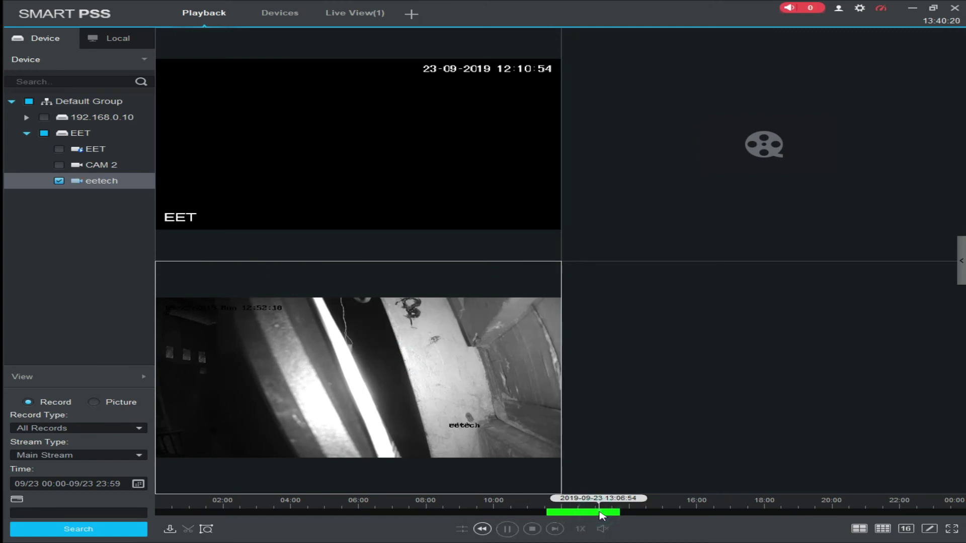
pyautogui.click(579, 512)
pyautogui.click(582, 514)
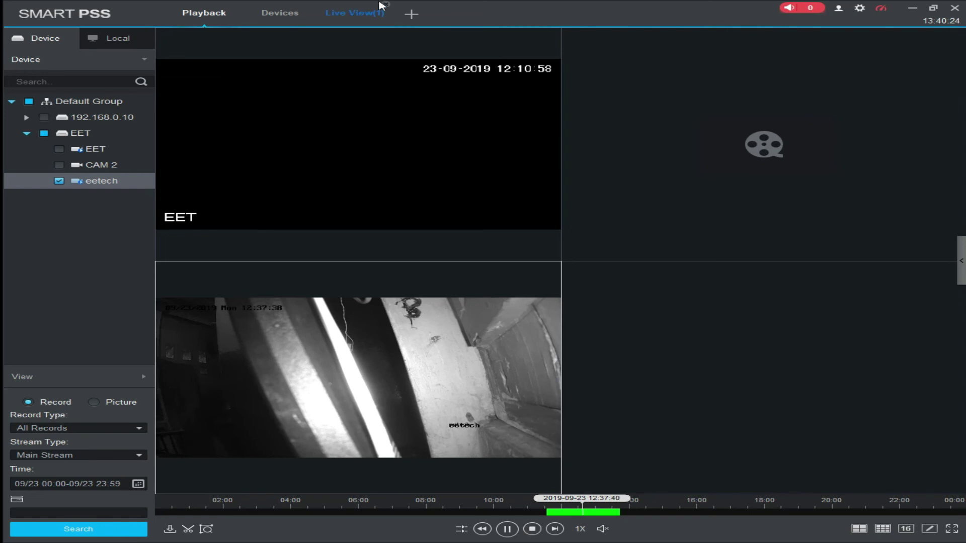
pyautogui.click(381, 6)
pyautogui.click(386, 4)
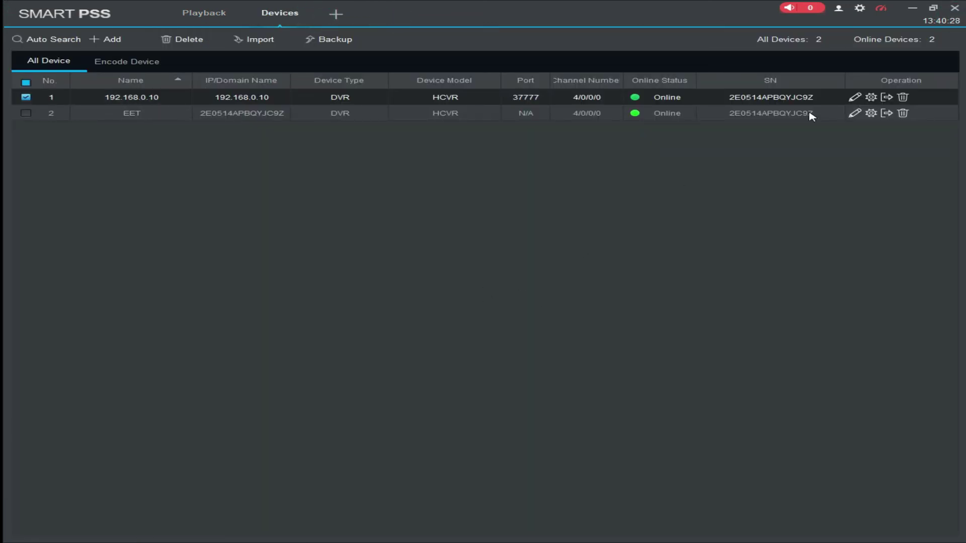
# Step: Exit SmartPSS and attempt a relaunch, dismissing the already-running notice
pyautogui.click(954, 7)
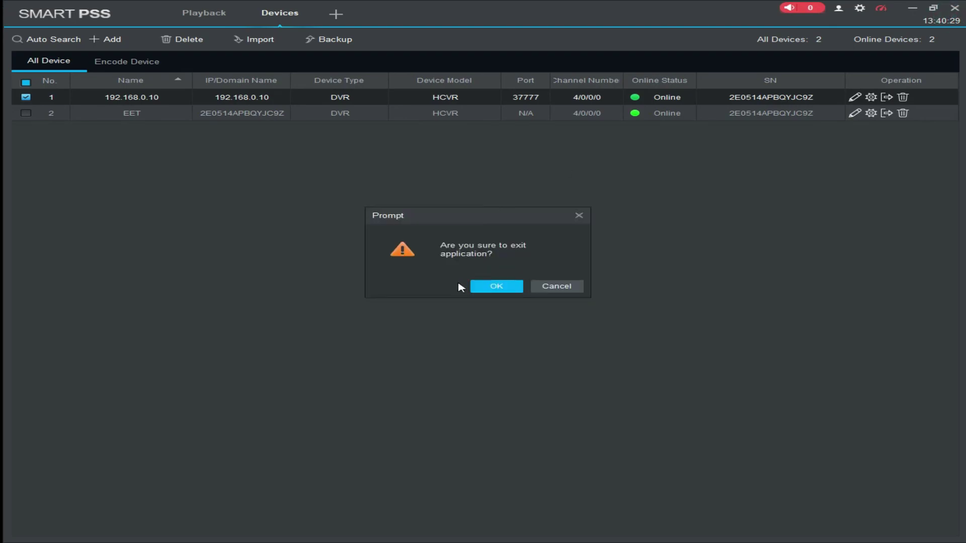
pyautogui.click(496, 286)
pyautogui.doubleClick(35, 285)
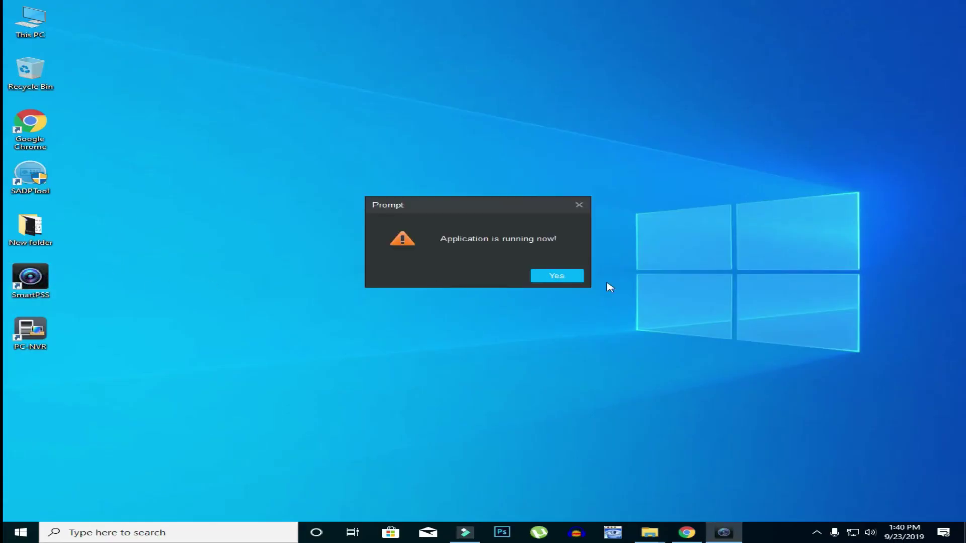
pyautogui.click(578, 276)
# Step: Refresh the desktop twice and launch SmartPSS again from its shortcut
pyautogui.rightClick(246, 247)
pyautogui.click(315, 280)
pyautogui.rightClick(347, 298)
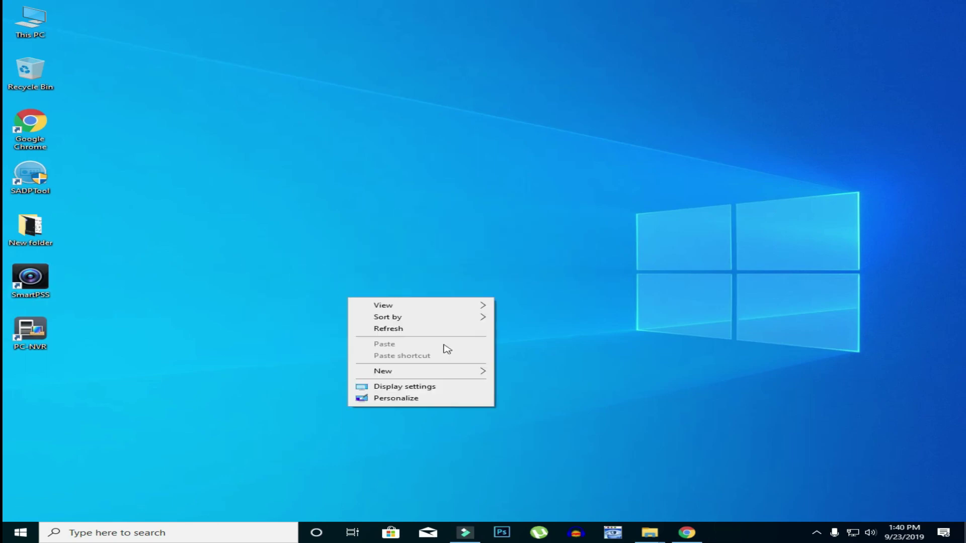
pyautogui.click(413, 328)
pyautogui.doubleClick(32, 284)
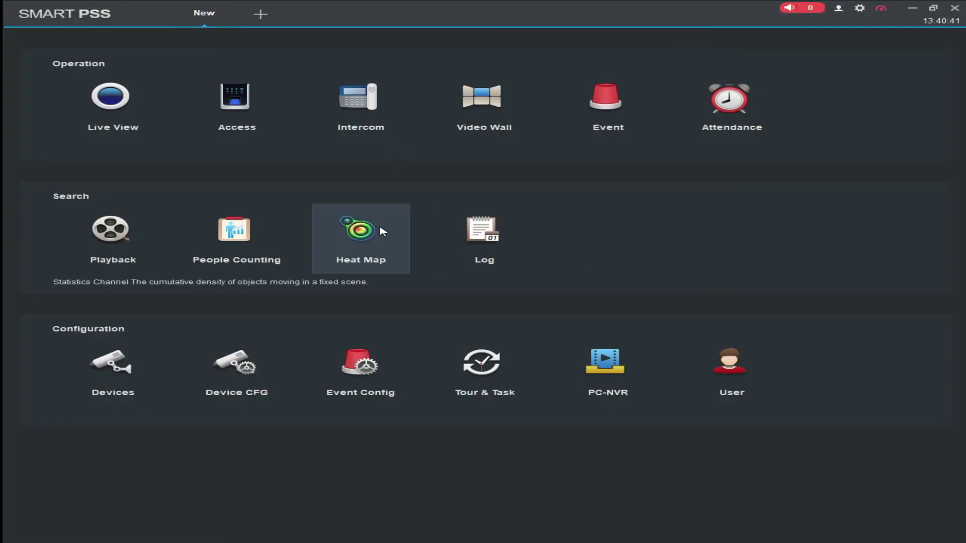
# Step: In Playback, log in to the EET DVR and search its channels for recordings
pyautogui.click(108, 266)
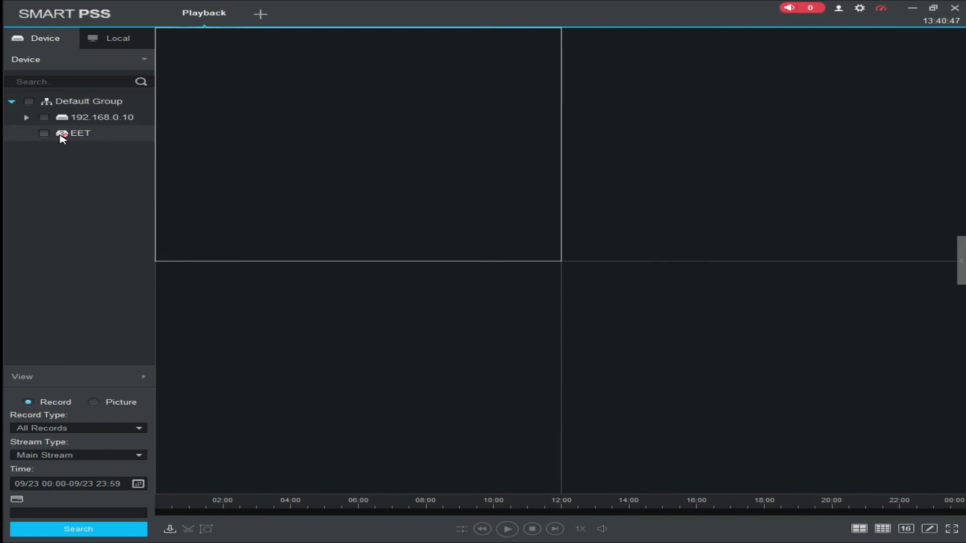
pyautogui.rightClick(73, 141)
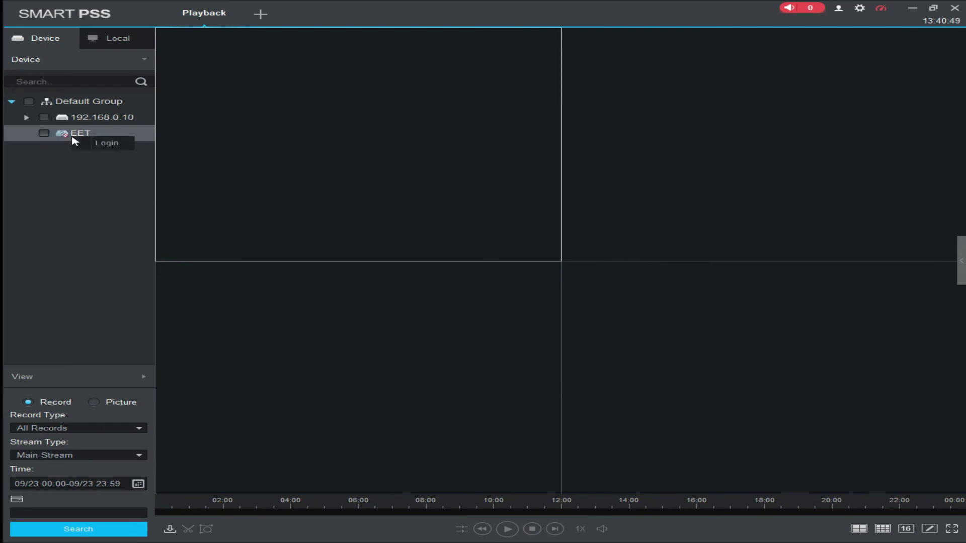
pyautogui.click(93, 144)
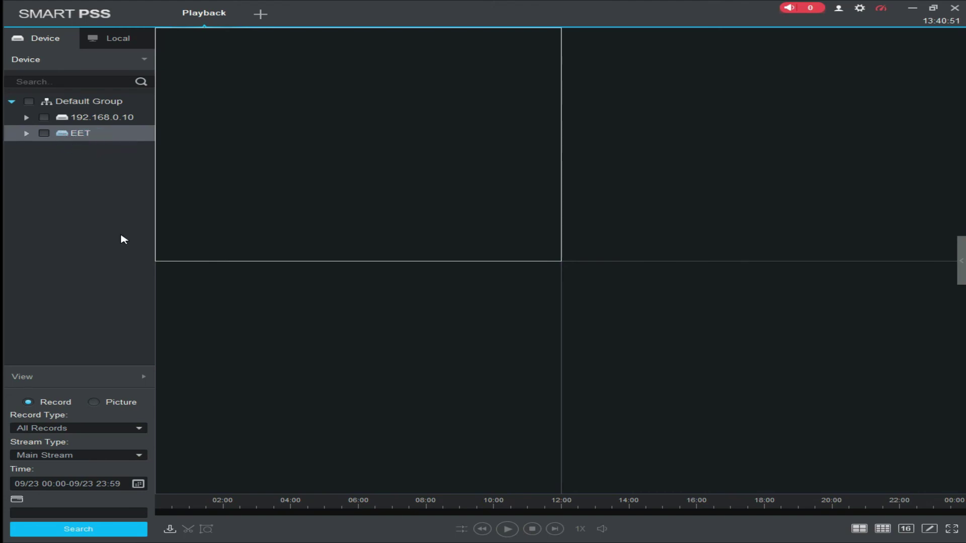
pyautogui.click(45, 133)
pyautogui.click(27, 134)
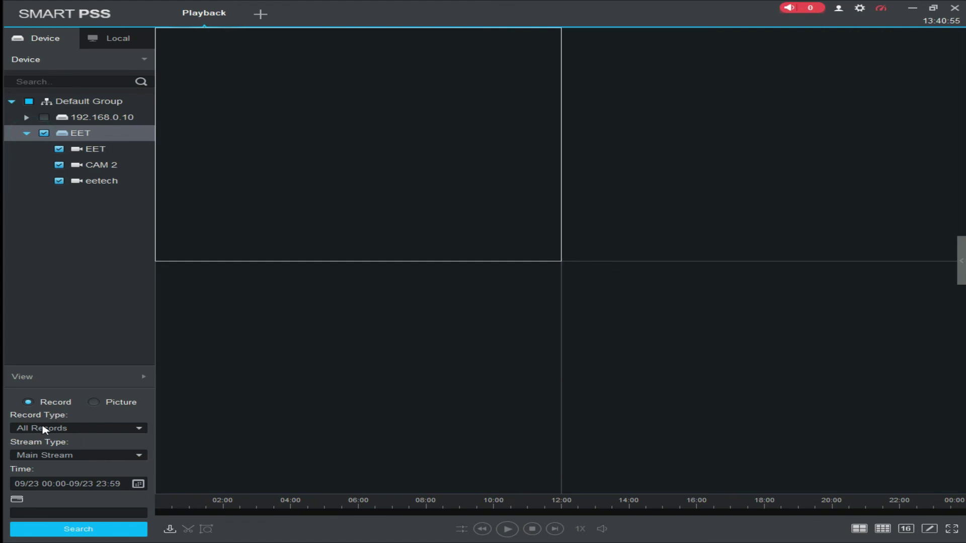
pyautogui.click(80, 526)
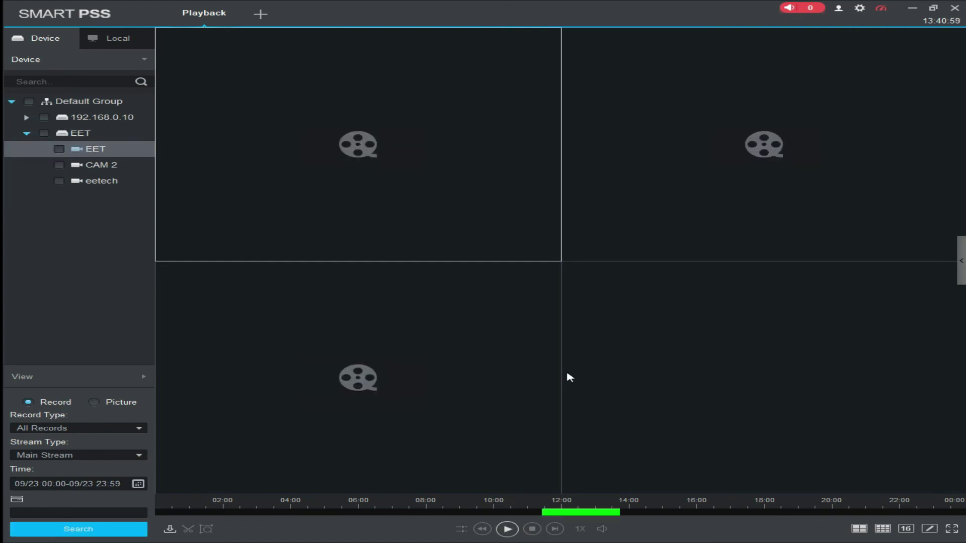
# Step: Select the EET, CAM 2 and eetech channels and play EET footage from 12:19
pyautogui.click(59, 149)
pyautogui.click(59, 165)
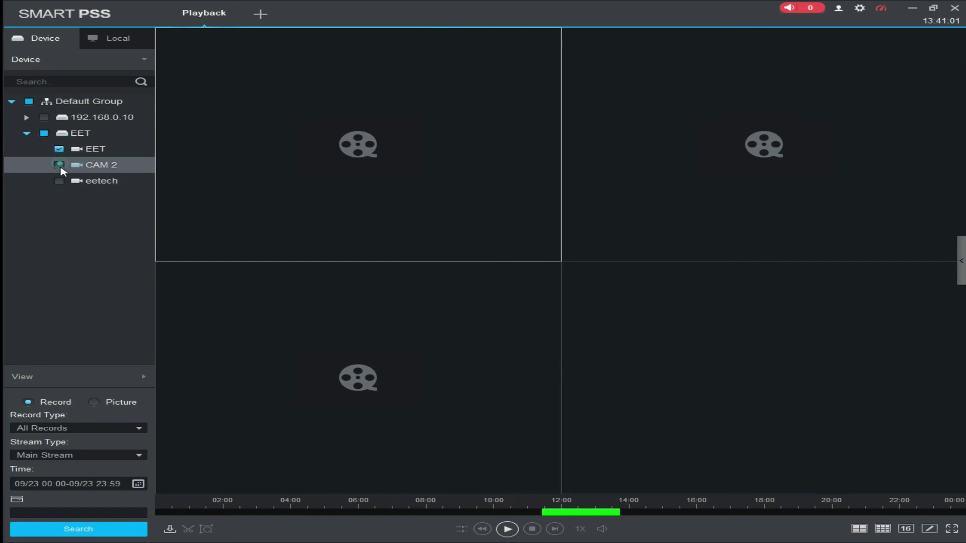
pyautogui.click(59, 181)
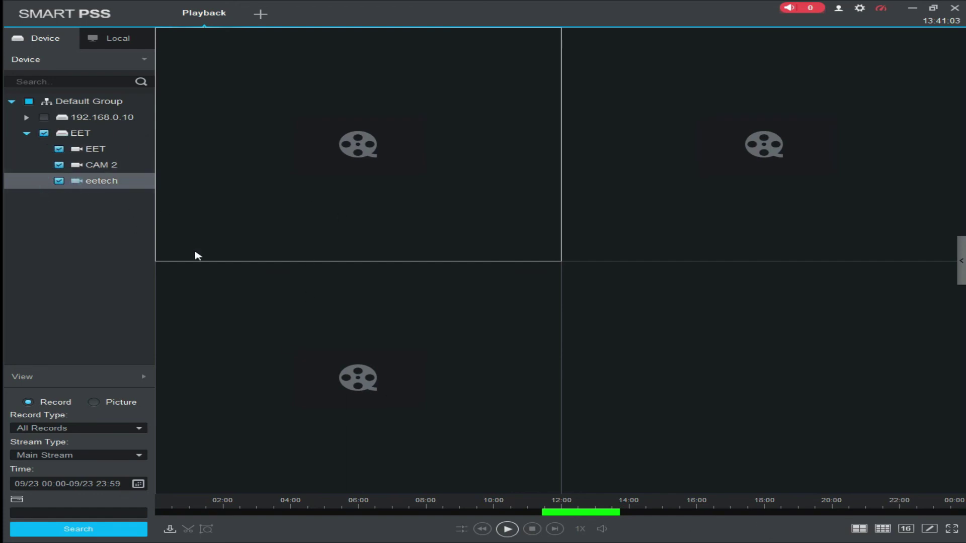
pyautogui.click(572, 512)
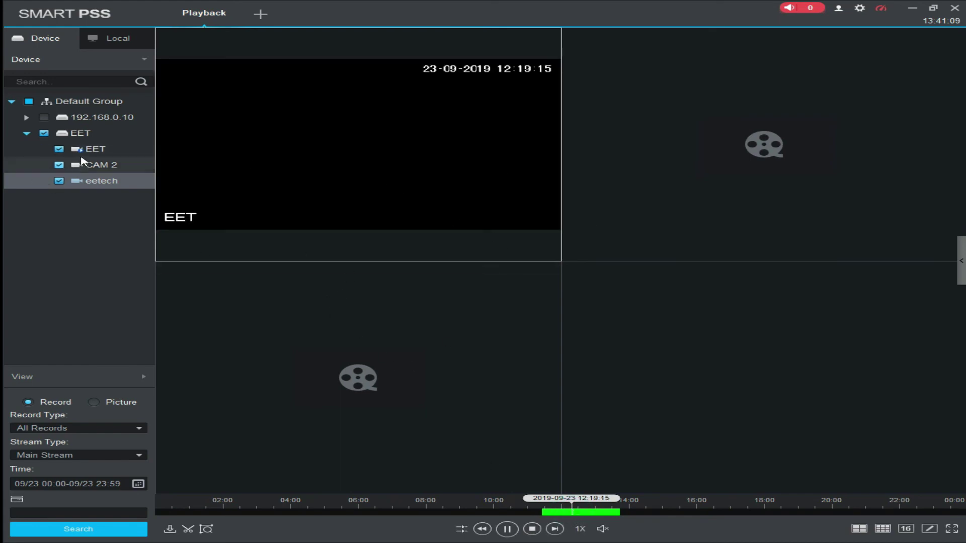
# Step: Start CAM 2 playback, then play eetech in the bottom-left pane from 12:41
pyautogui.click(107, 162)
pyautogui.click(729, 138)
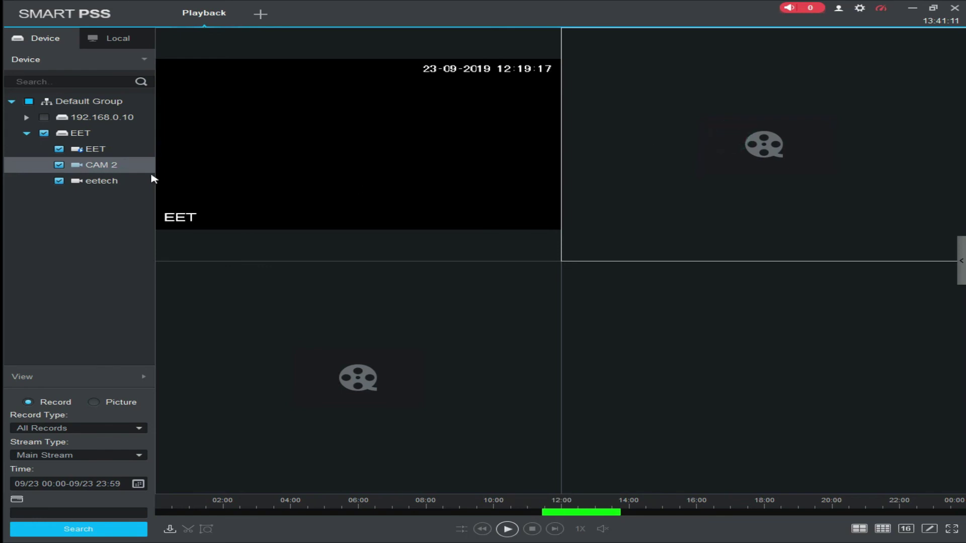
pyautogui.click(136, 171)
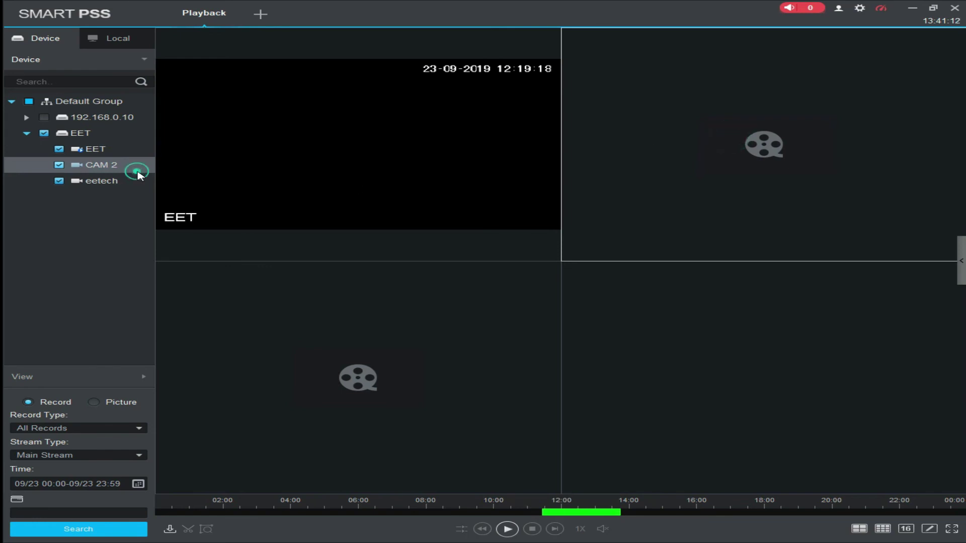
pyautogui.click(583, 509)
pyautogui.click(423, 330)
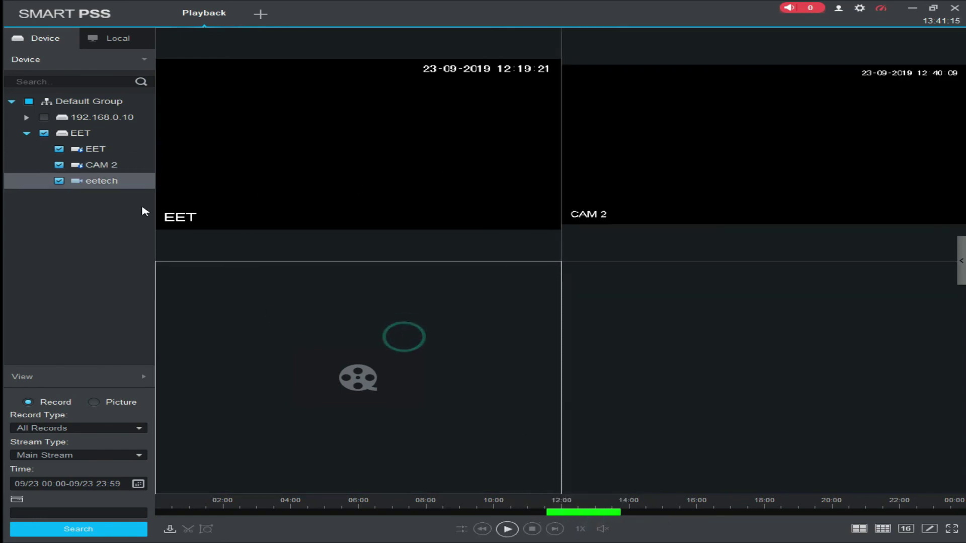
pyautogui.click(115, 182)
pyautogui.click(361, 330)
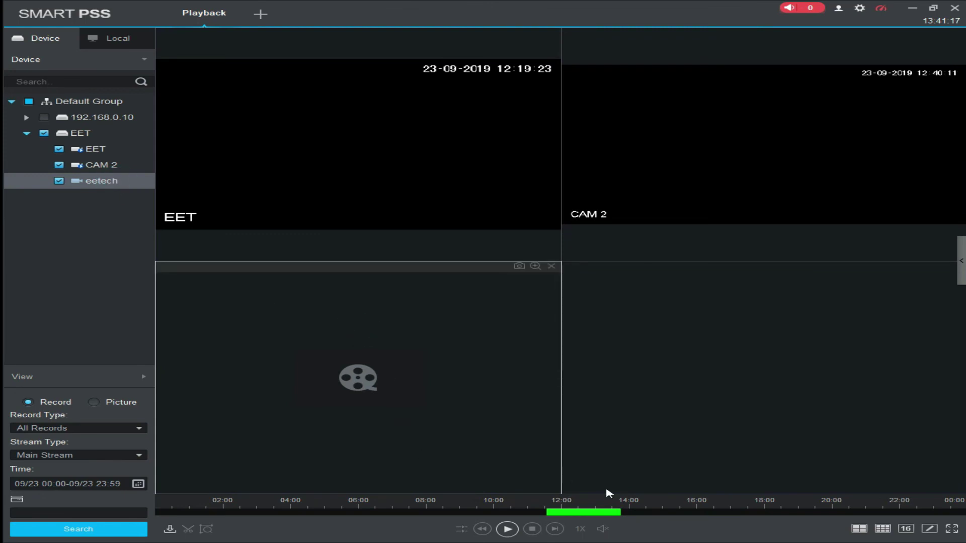
pyautogui.click(584, 510)
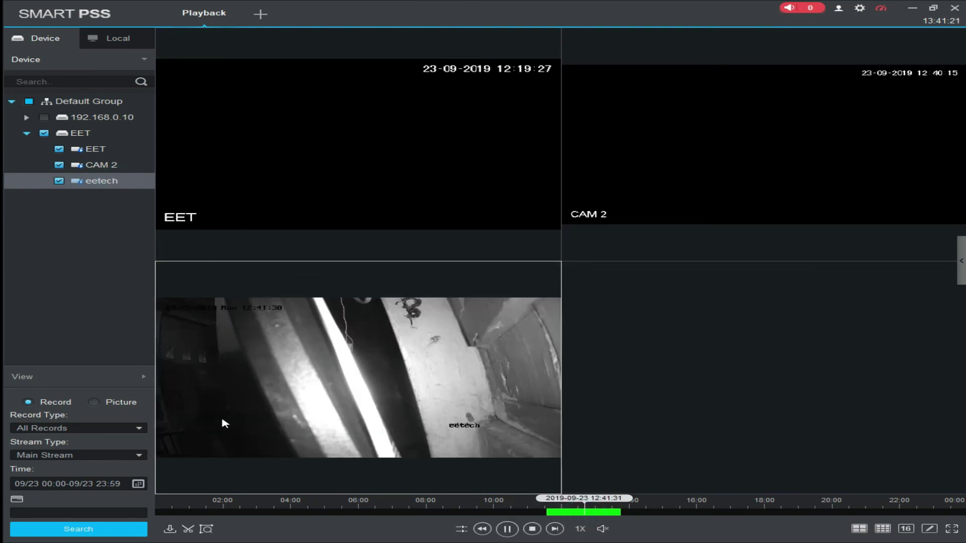
# Step: Enlarge the eetech playback and seek along the timeline to the latest footage at 13:41
pyautogui.doubleClick(356, 345)
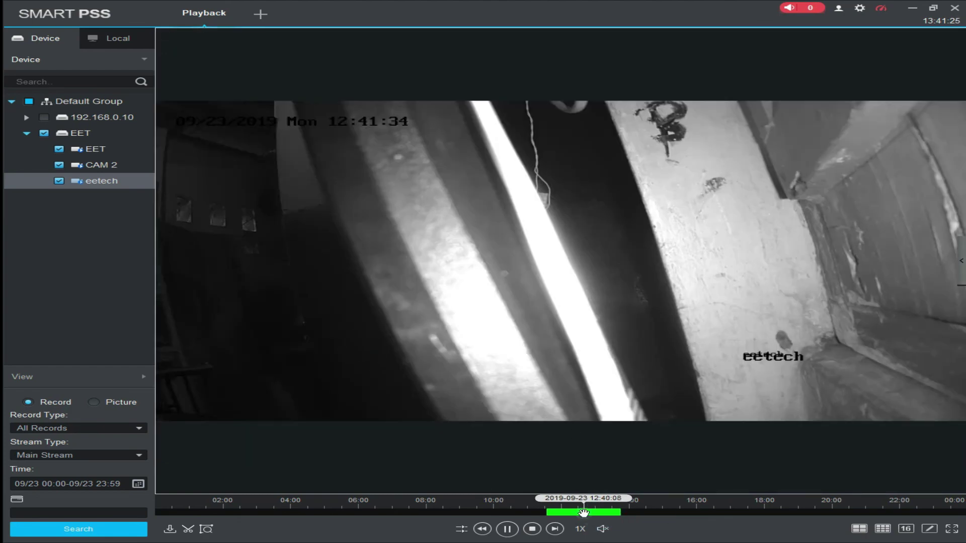
pyautogui.moveTo(565, 511)
pyautogui.mouseDown()
pyautogui.moveTo(594, 515)
pyautogui.moveTo(555, 518)
pyautogui.mouseUp()
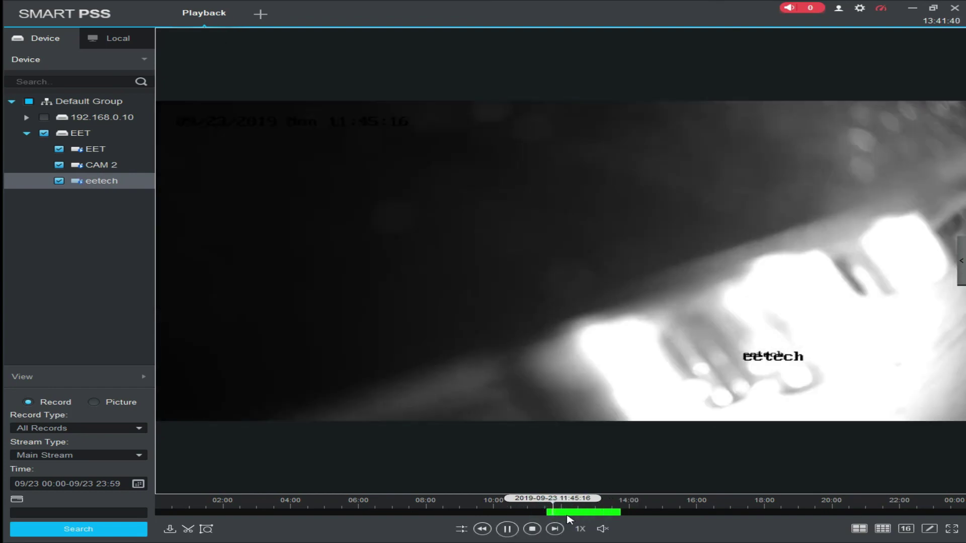
pyautogui.click(567, 519)
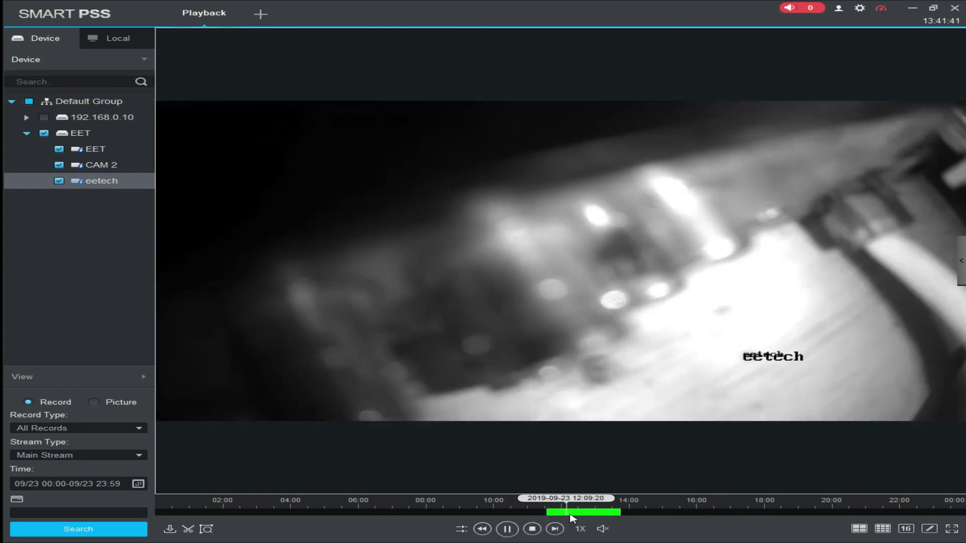
pyautogui.click(571, 513)
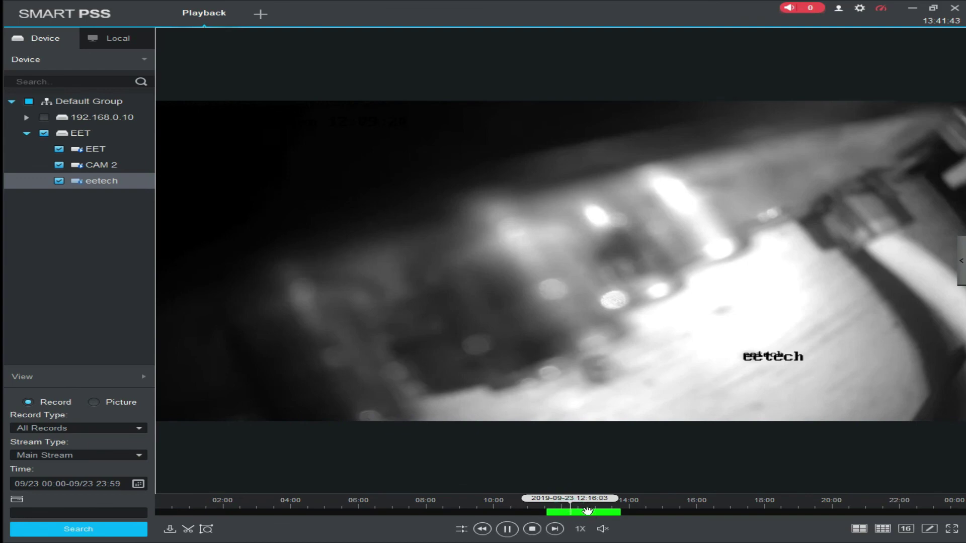
pyautogui.click(587, 512)
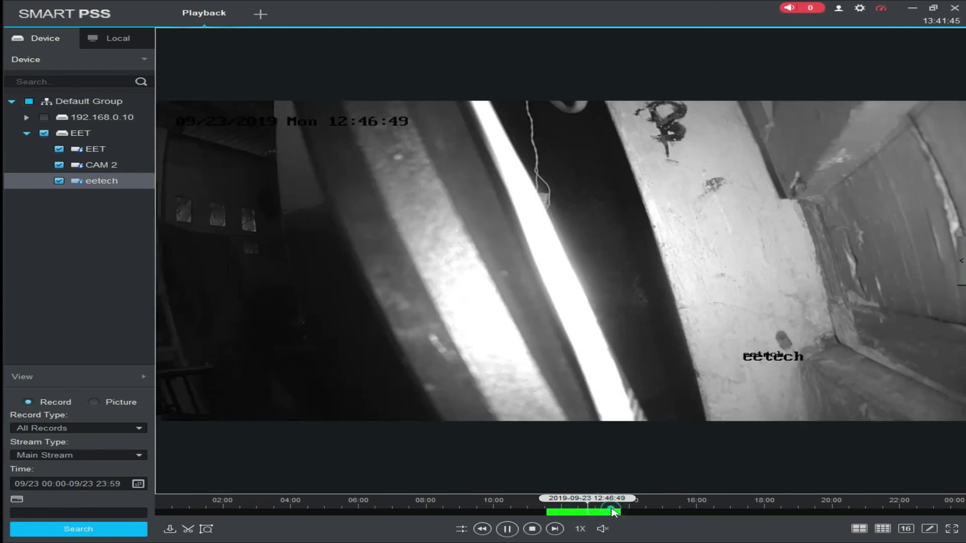
pyautogui.click(612, 512)
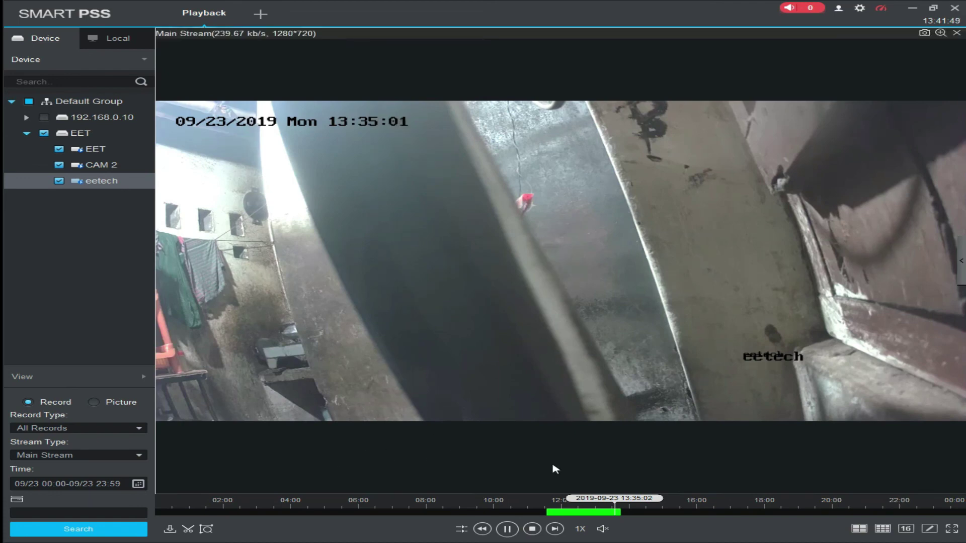
pyautogui.click(617, 512)
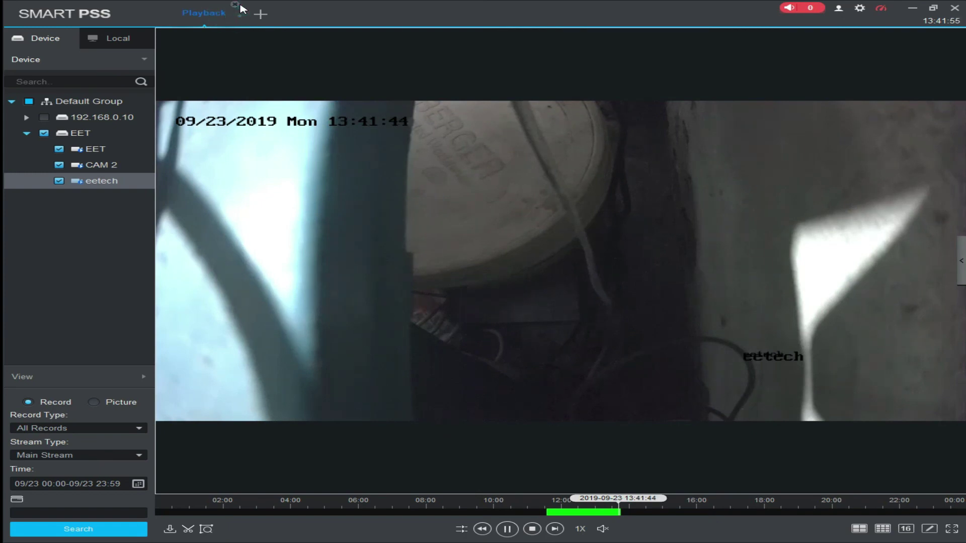
# Step: Close Playback, check both DVRs are online, and show 192.168.0.10's EET, CAM 2 and eetech in Live View
pyautogui.click(232, 5)
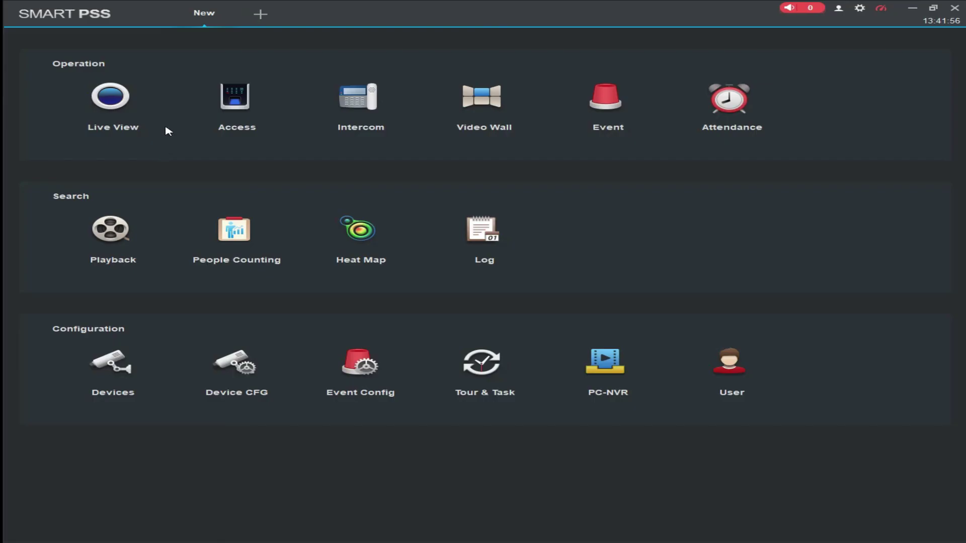
pyautogui.click(96, 370)
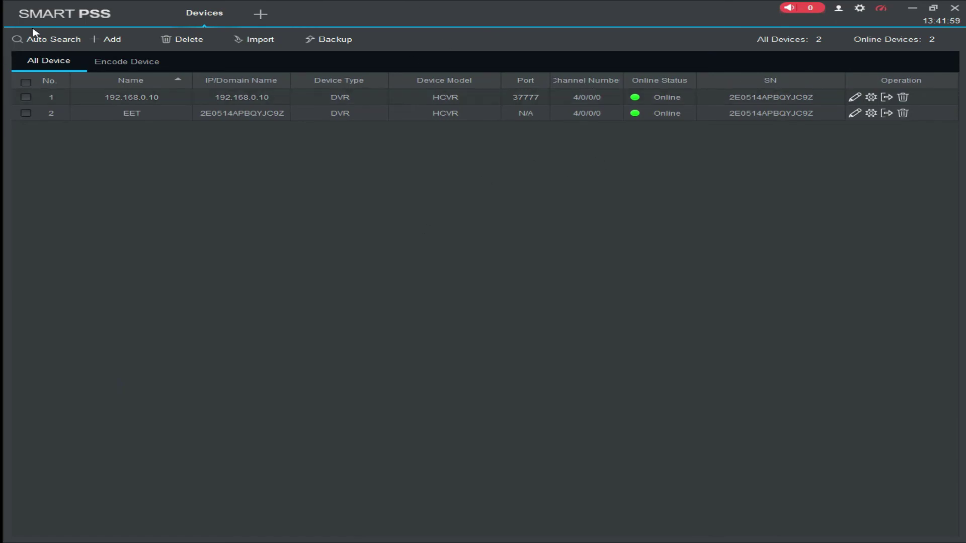
pyautogui.click(261, 13)
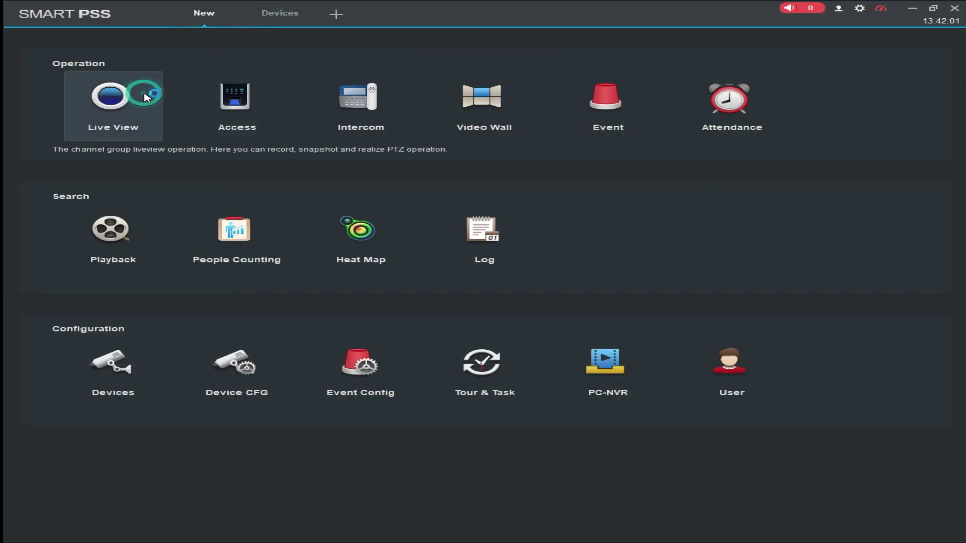
pyautogui.click(140, 92)
pyautogui.doubleClick(63, 96)
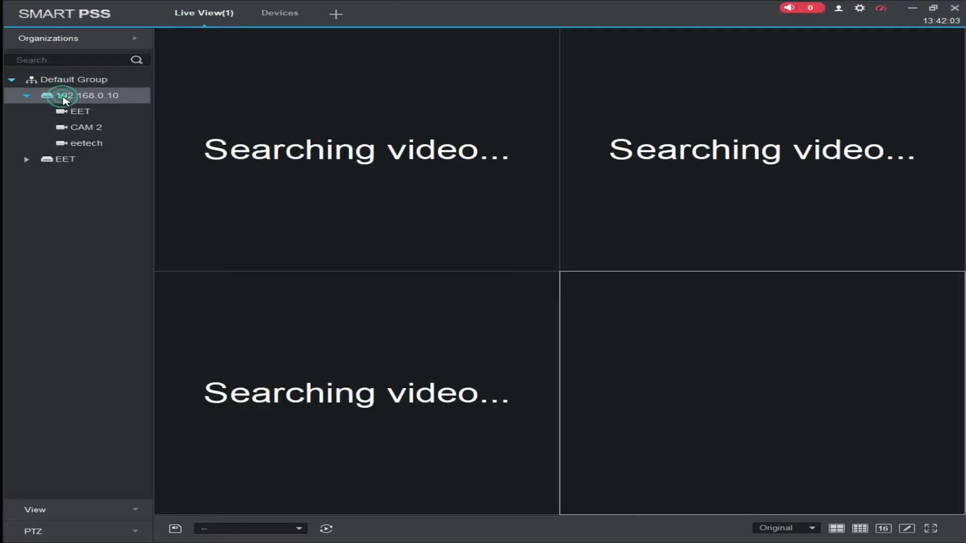